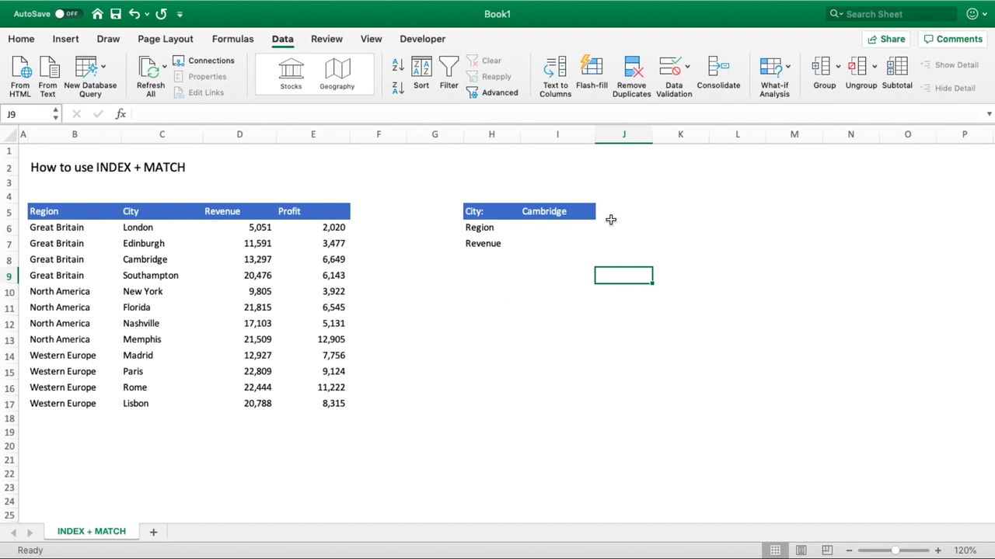
Examine the data table in B5:E17 and the City, Region and Revenue lookup cells in H5:I7
left_click_drag(75, 212, 322, 399)
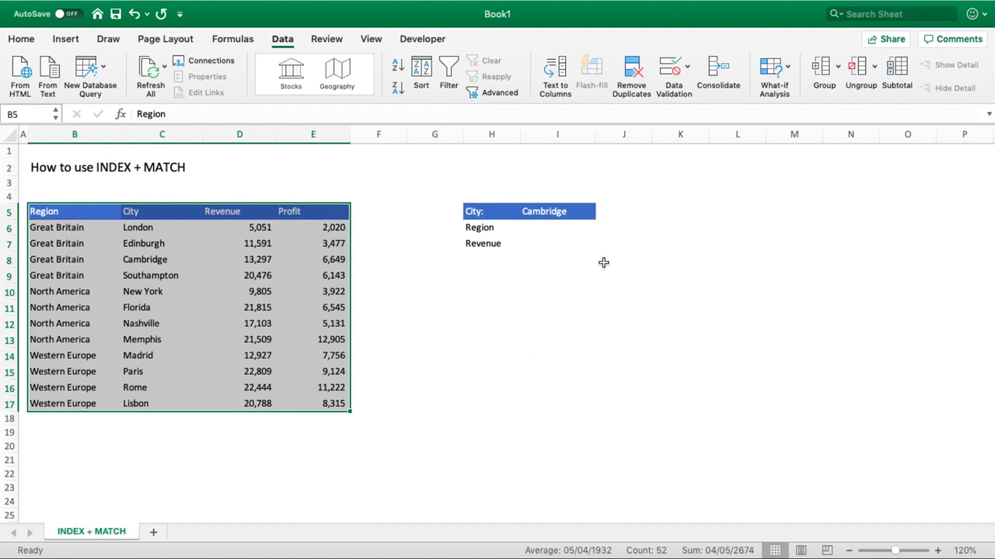
left_click(568, 225)
mouse_move(561, 211)
left_mouse_down()
mouse_move(484, 210)
mouse_move(560, 212)
left_mouse_up()
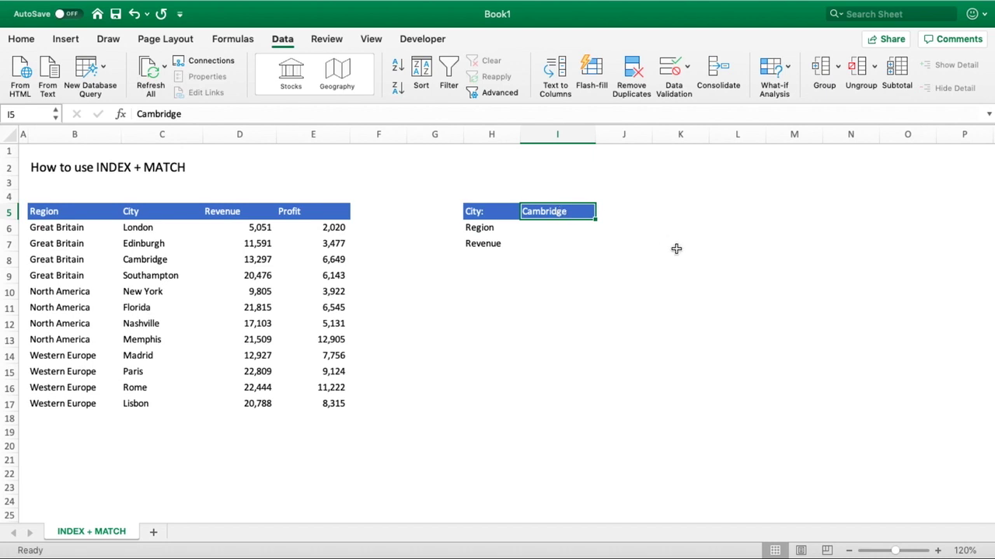
left_click(502, 228)
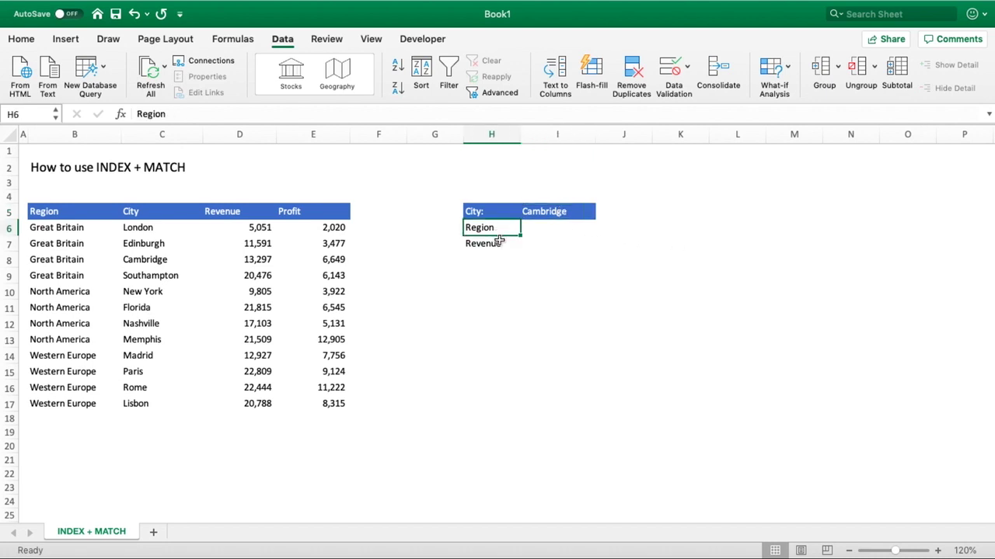
left_click(499, 243)
left_click(502, 228)
left_click(502, 244)
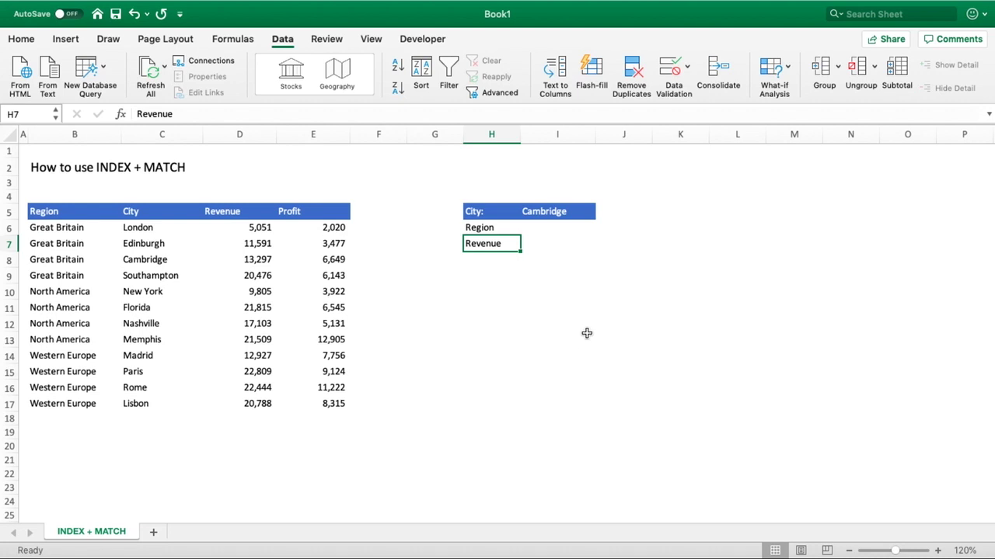
Enter the formula =INDEX(B6:B17,2) in cell I6 beside the Region label
left_click(565, 229)
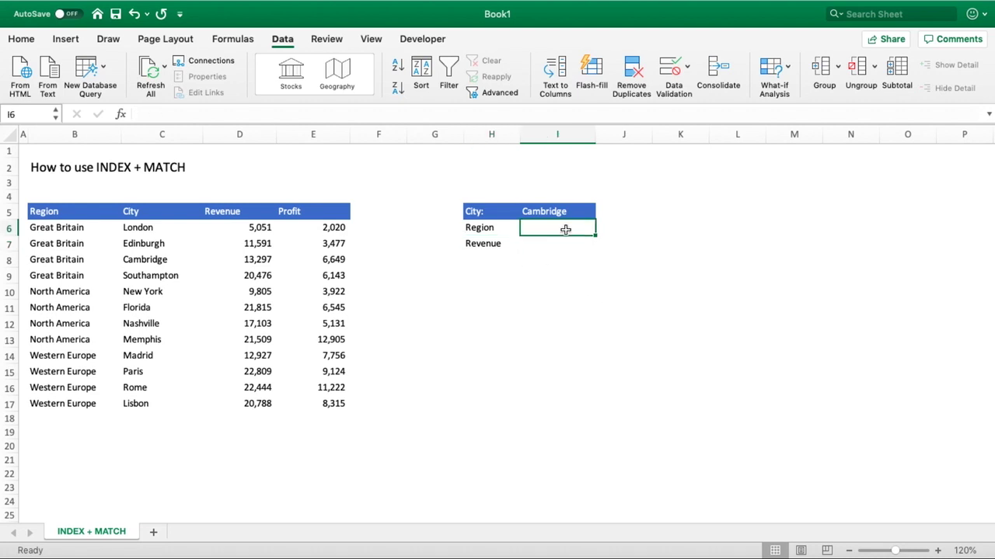
type("=")
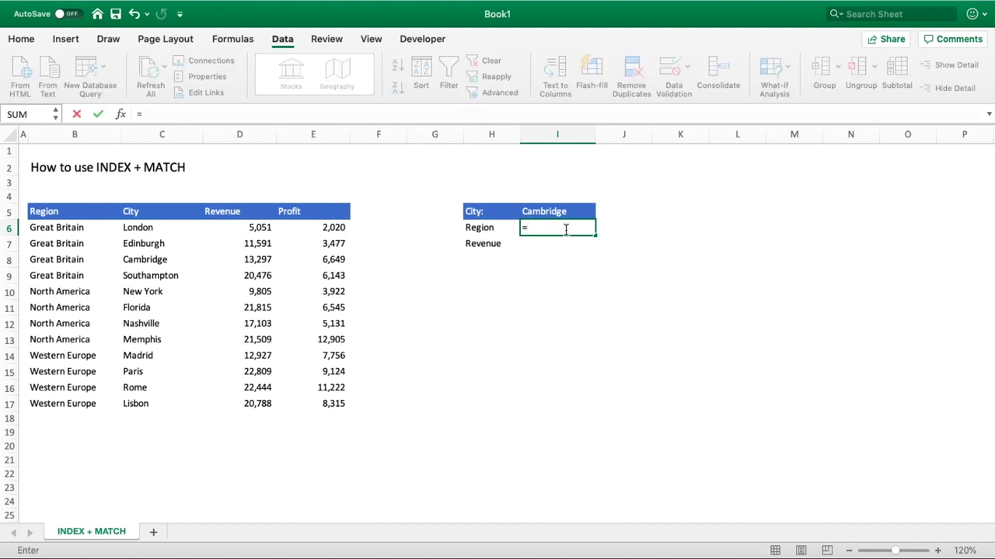
type("INDEX(")
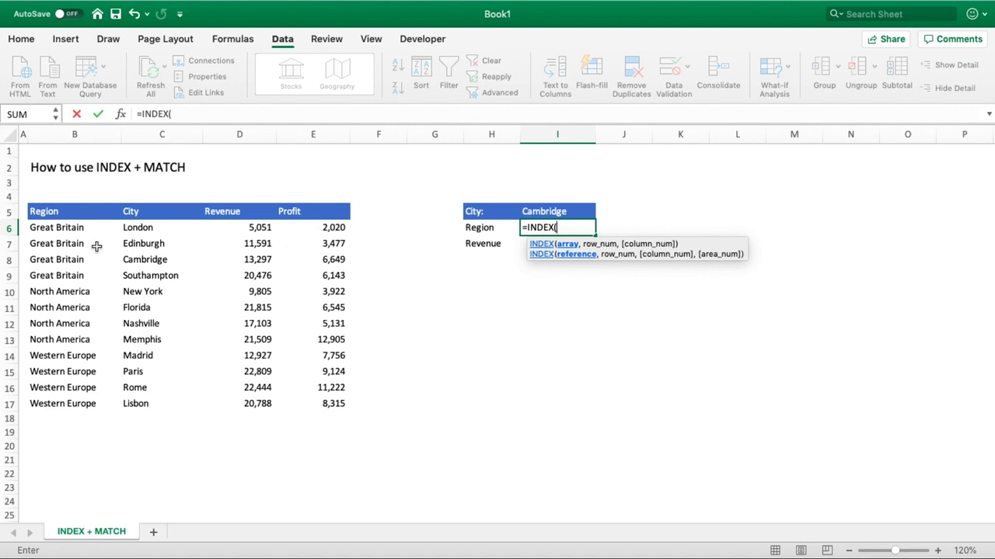
left_click_drag(80, 227, 78, 401)
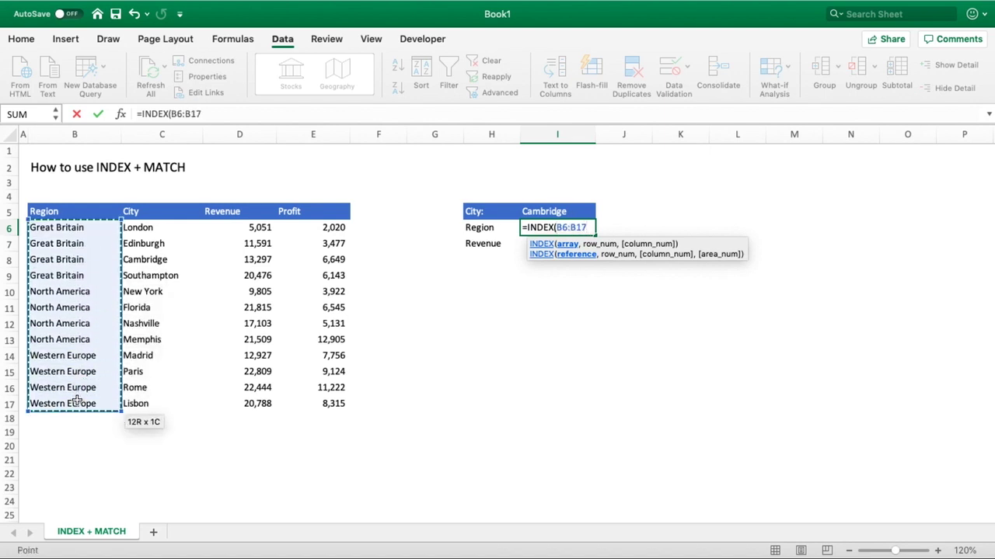
type(",")
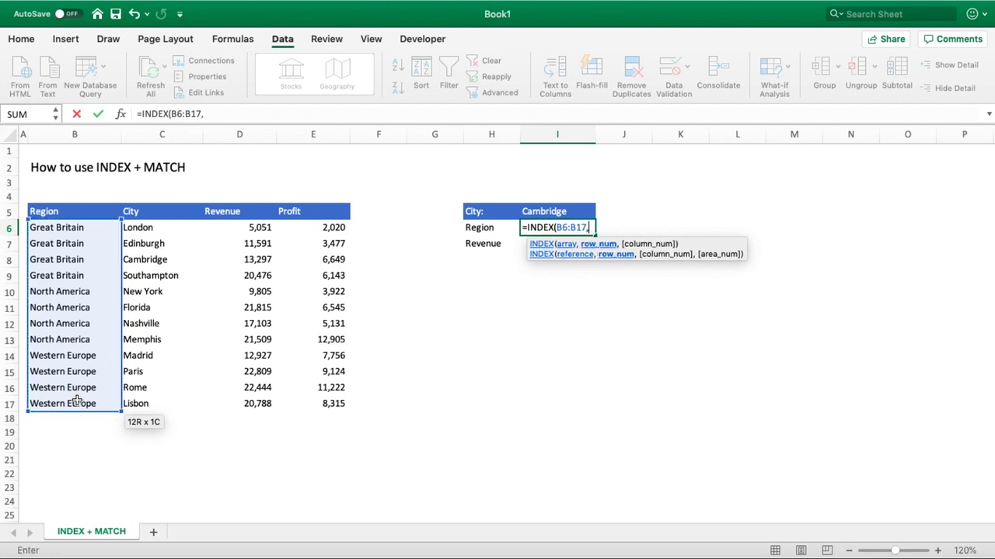
type("2")
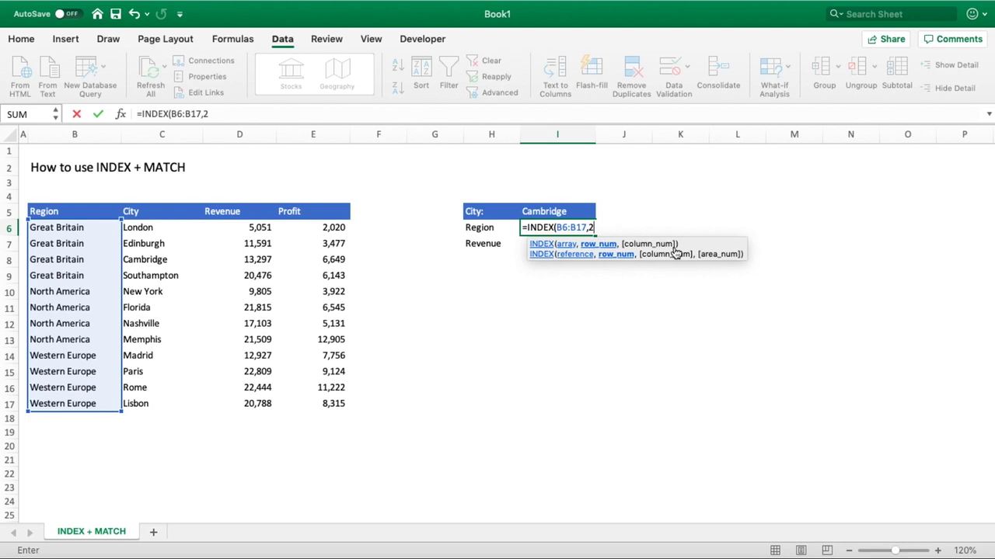
type(")")
key("Return")
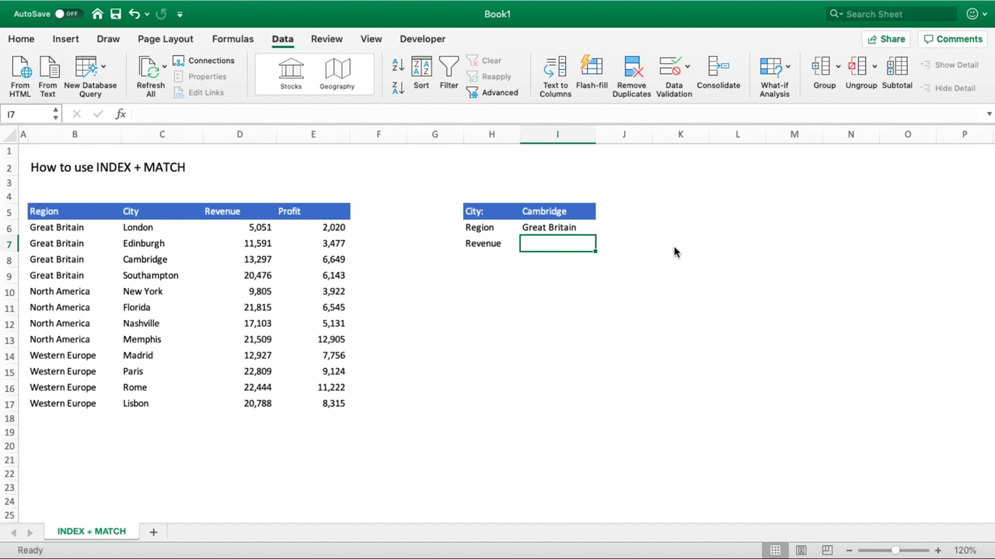
Set the row number of the INDEX formula in cell I6 to 5
left_click(540, 226)
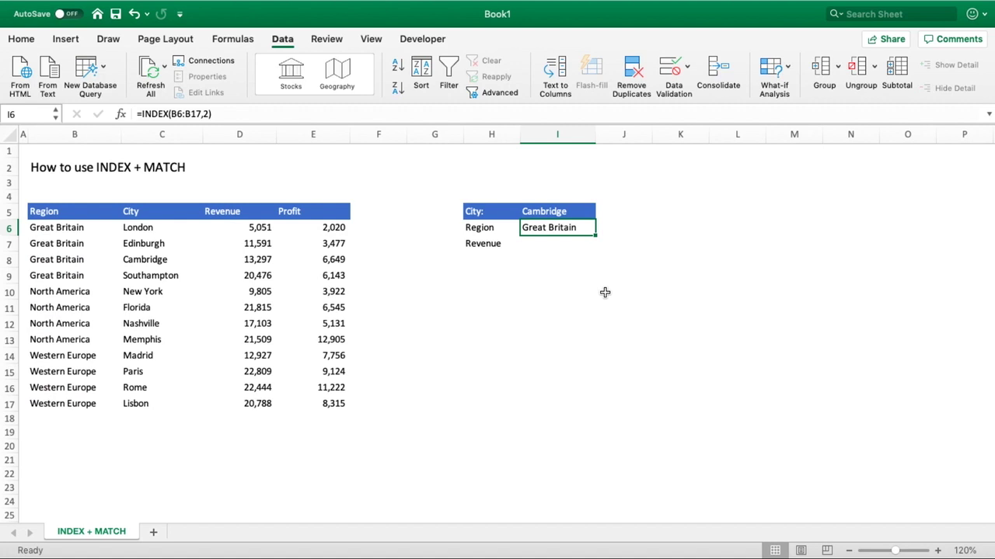
double_click(588, 227)
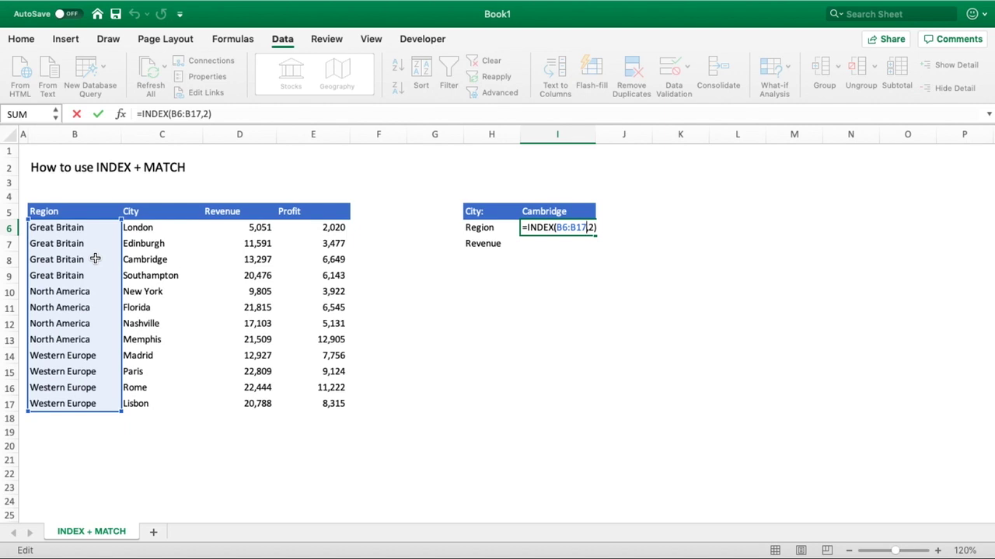
left_click(211, 113)
key("BackSpace")
type("5")
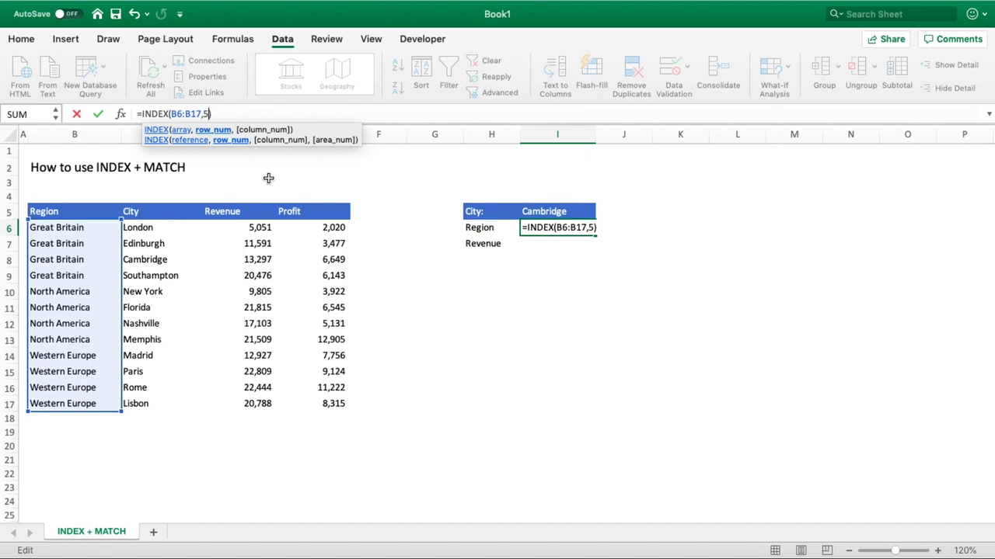
key("Return")
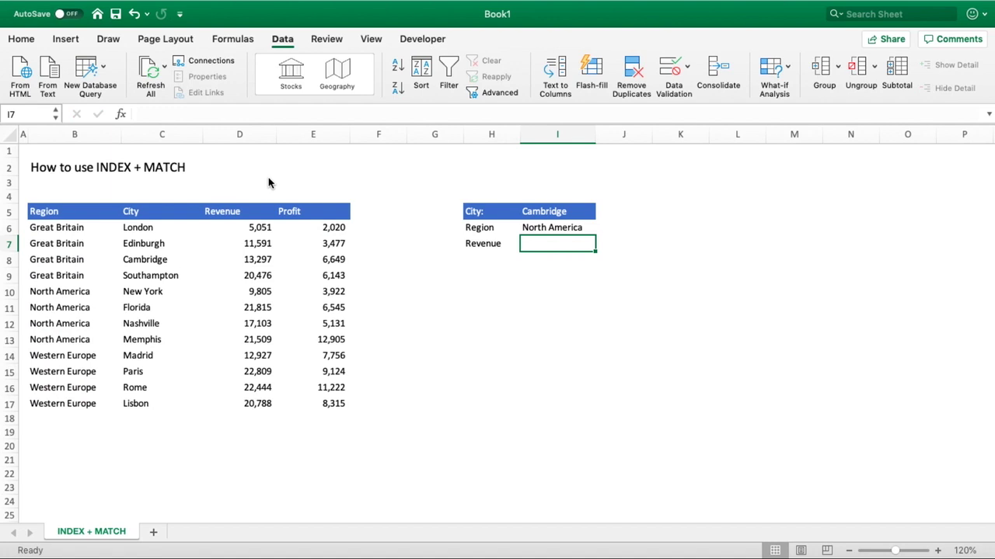
Add a column number of 2 to the INDEX formula in cell I6
left_click(561, 229)
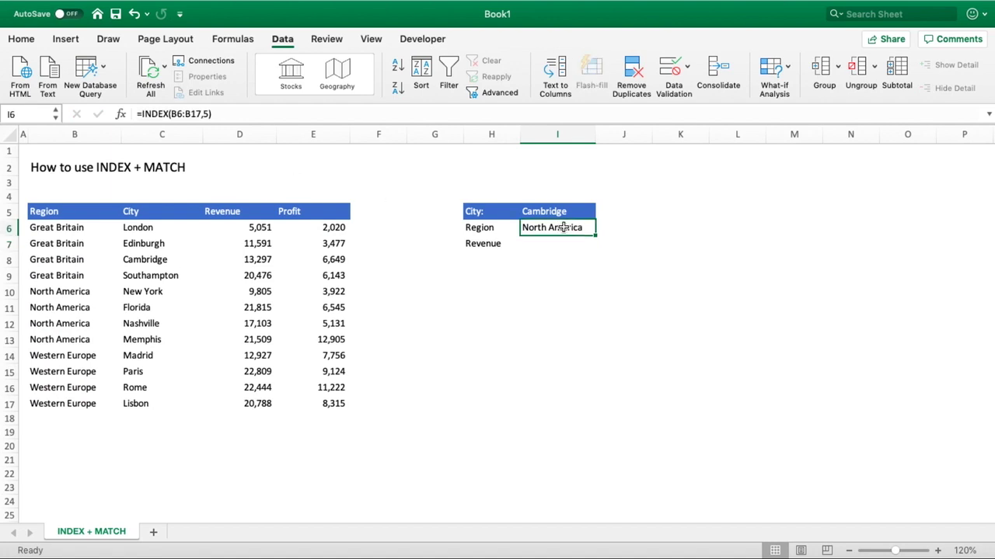
left_click(208, 113)
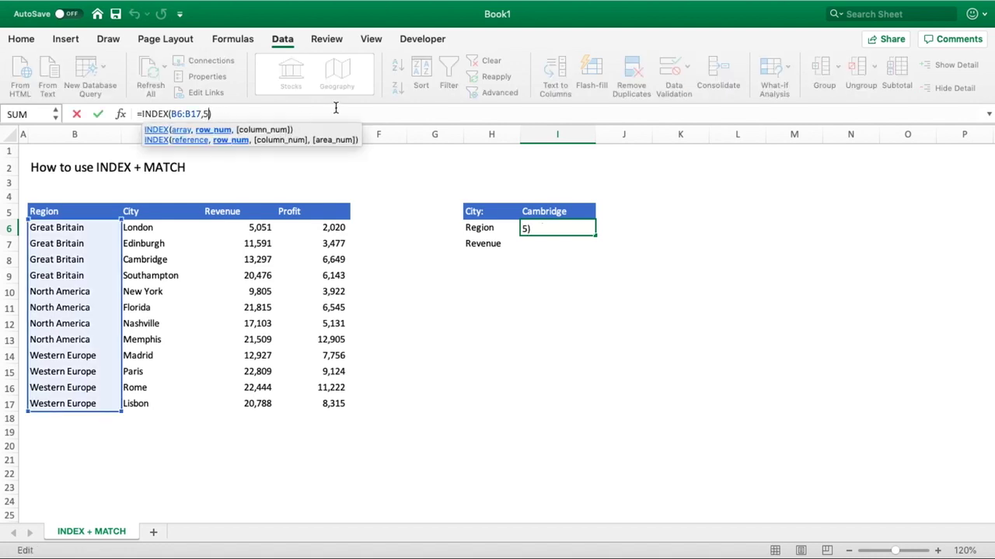
type(",")
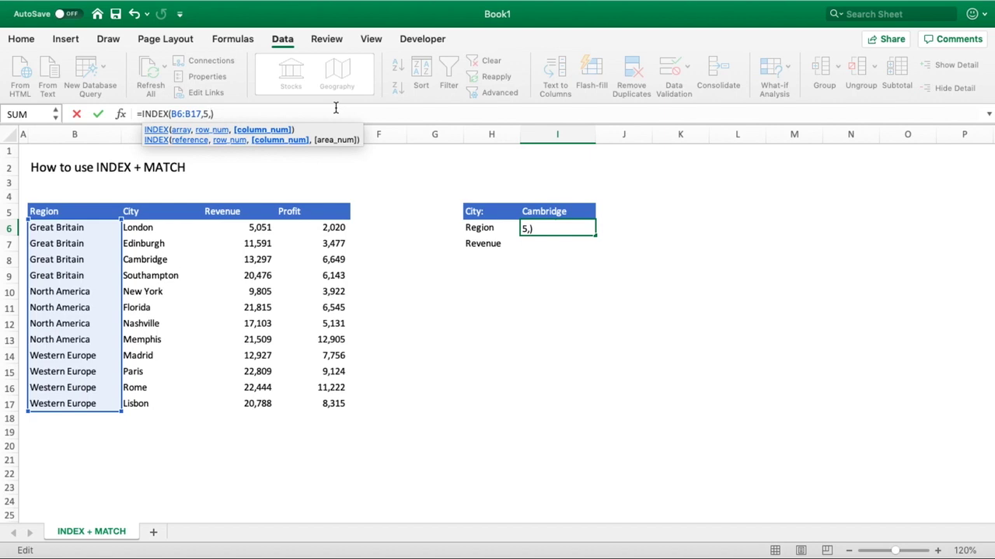
type("2")
key("Return")
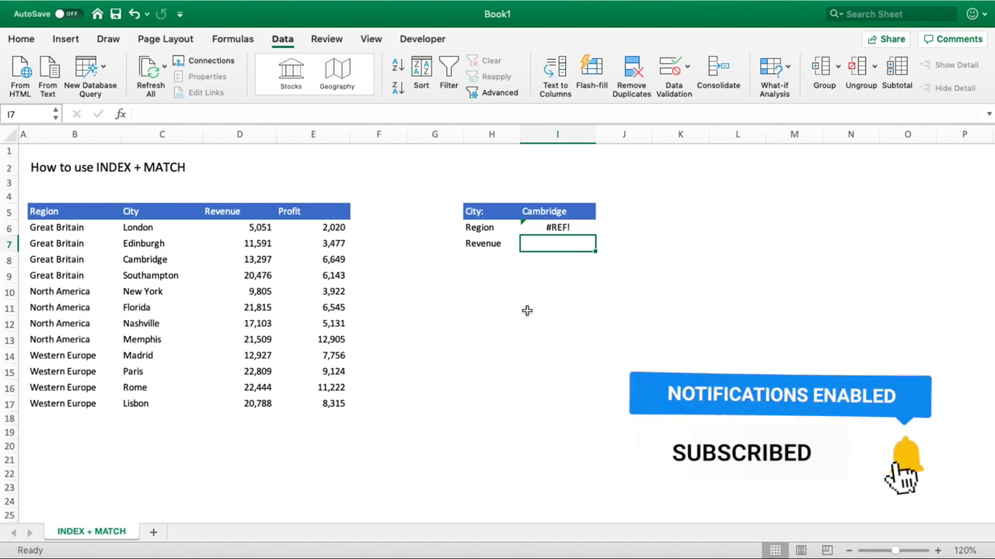
Extend the array of the INDEX formula in cell I6 to B6:C17, covering the Region and City columns
double_click(575, 227)
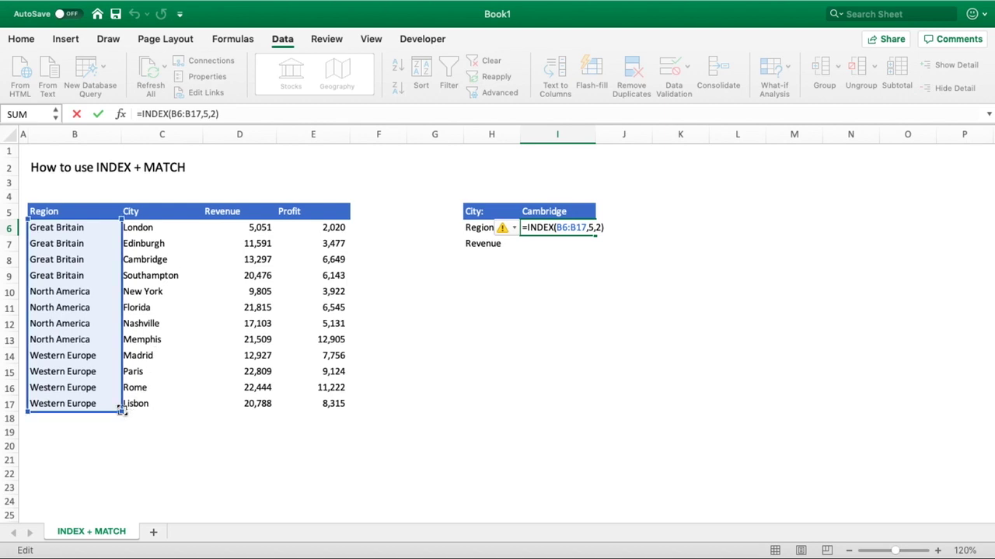
left_click_drag(122, 411, 176, 406)
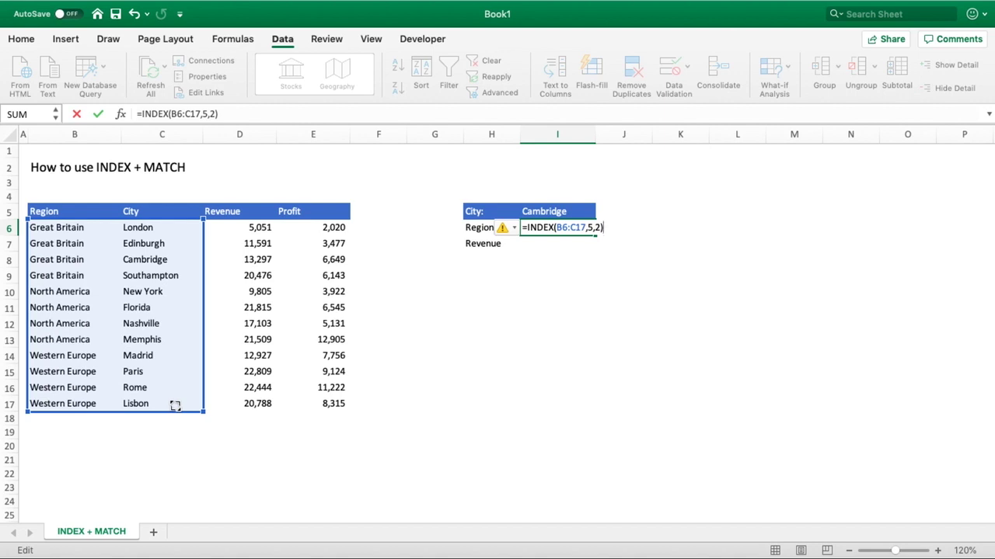
key("Return")
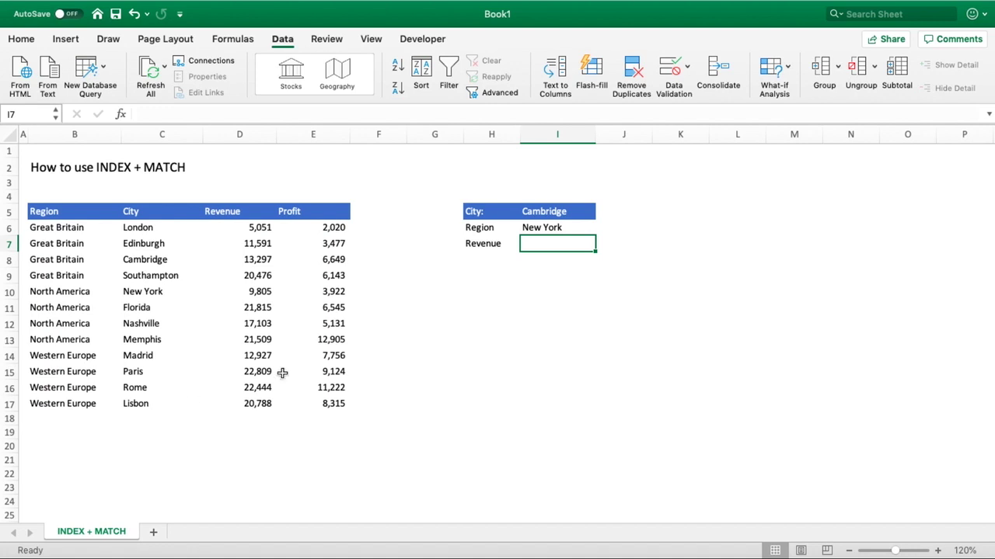
Trace the INDEX formula's row 5 and column 2 through the table, comparing the single-column range B6:B17 with B6:C17
left_click(568, 231)
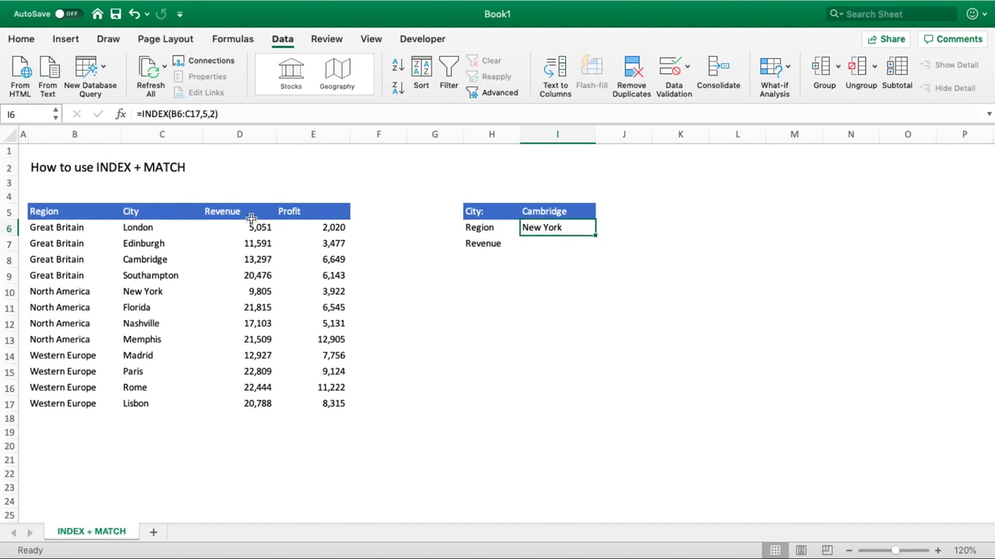
left_click(75, 228)
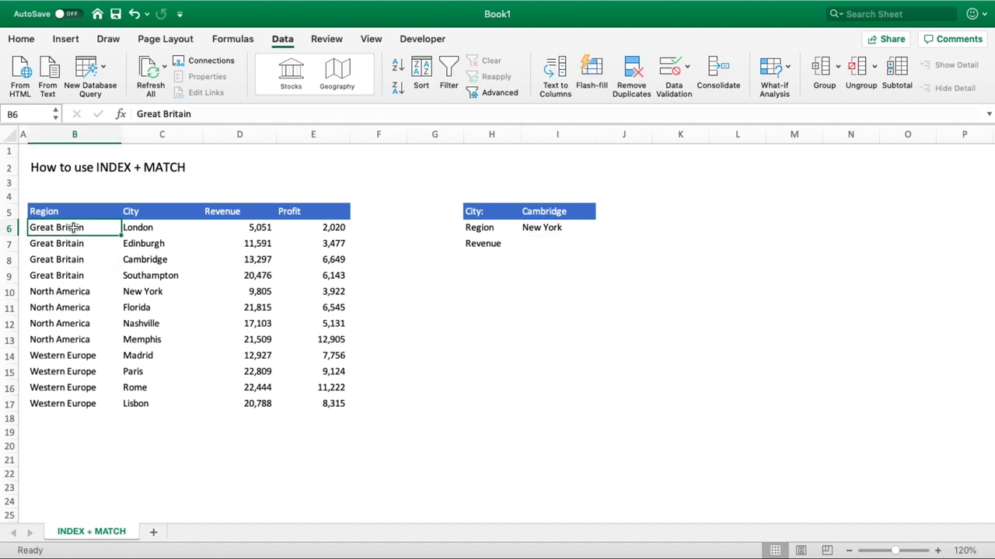
left_click(70, 244)
left_click(67, 259)
left_click(65, 276)
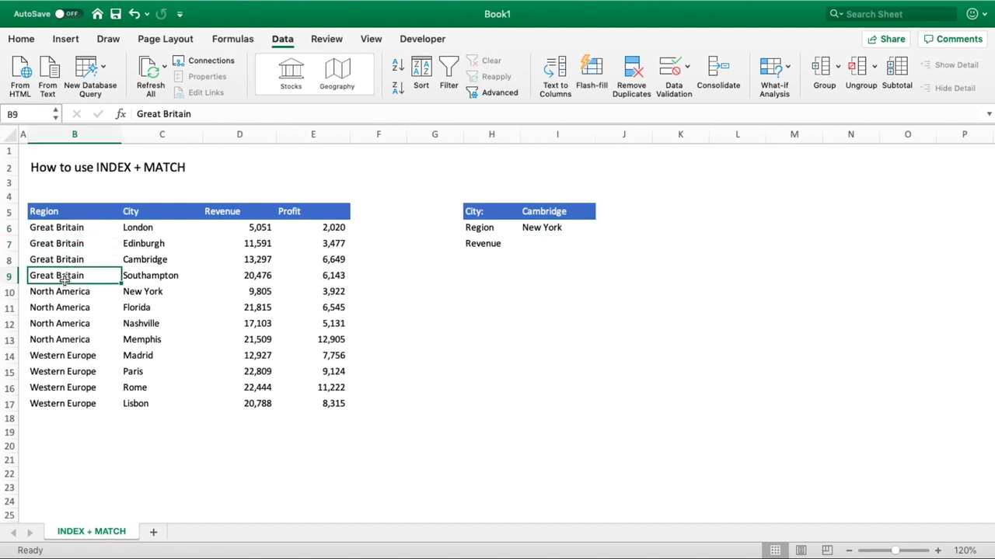
left_click(63, 291)
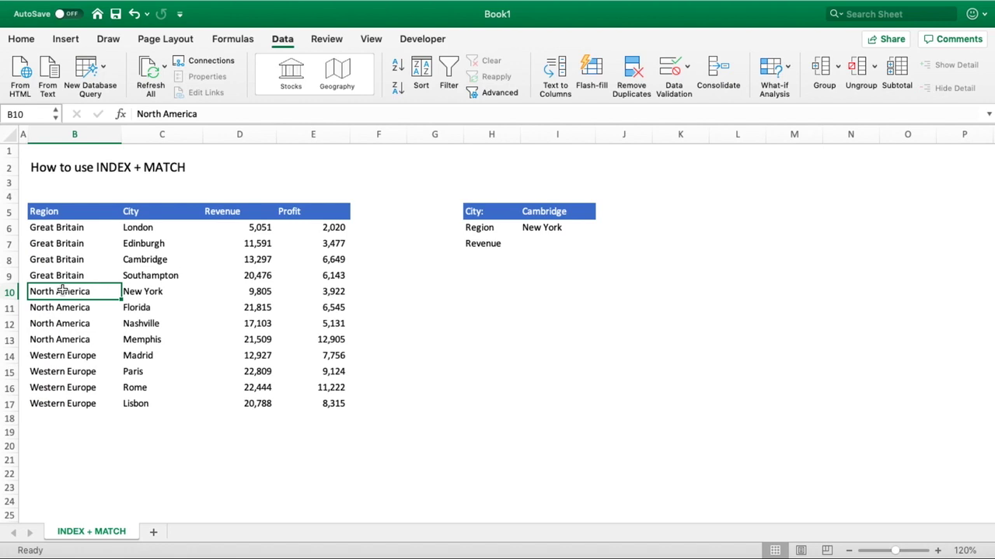
key("Right")
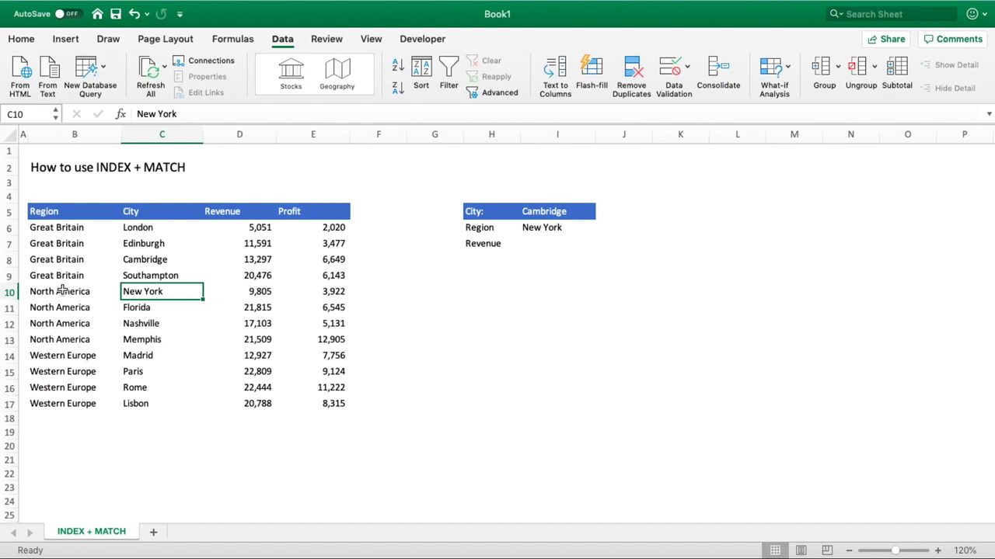
left_click(566, 227)
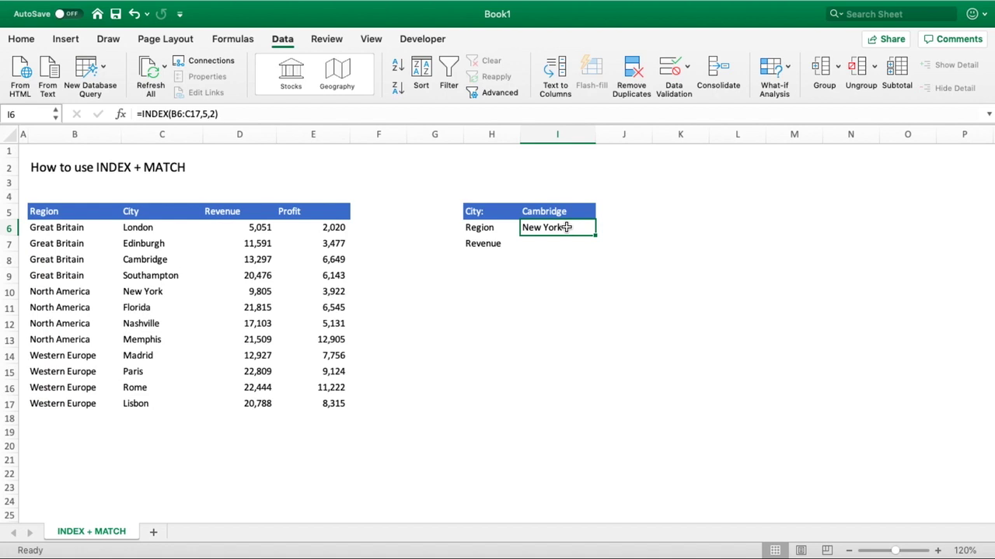
left_click(74, 222)
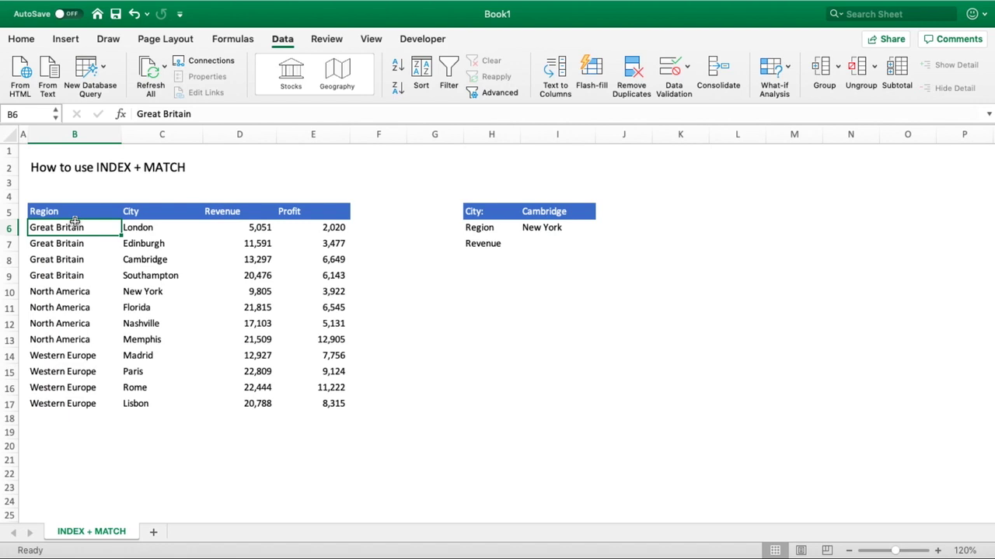
left_click_drag(74, 221, 58, 402)
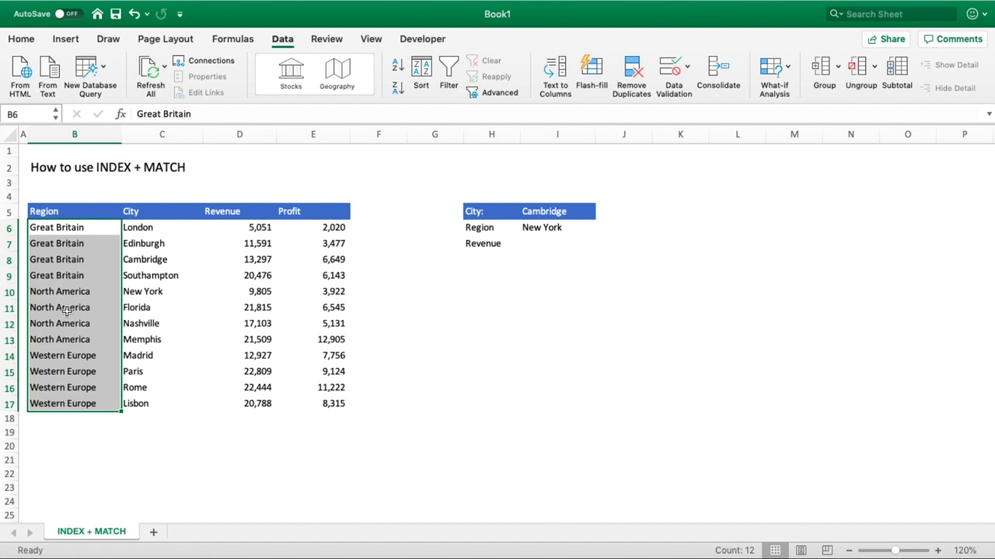
left_click(71, 225)
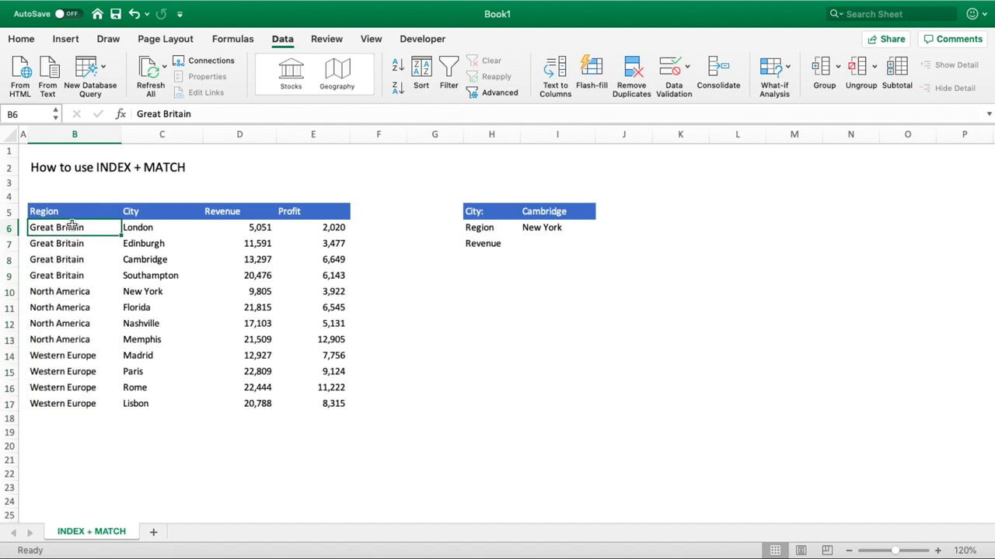
left_click_drag(71, 226, 130, 404)
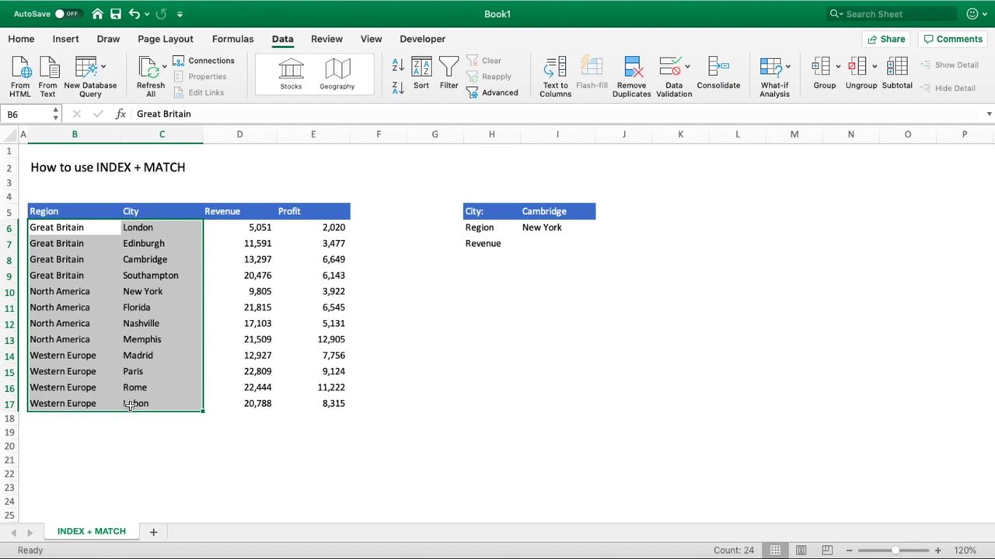
Clear the INDEX formula from cell I6 and enter =MATCH(I5,C6:C17,0) to find the city's position in the City column
left_click(552, 231)
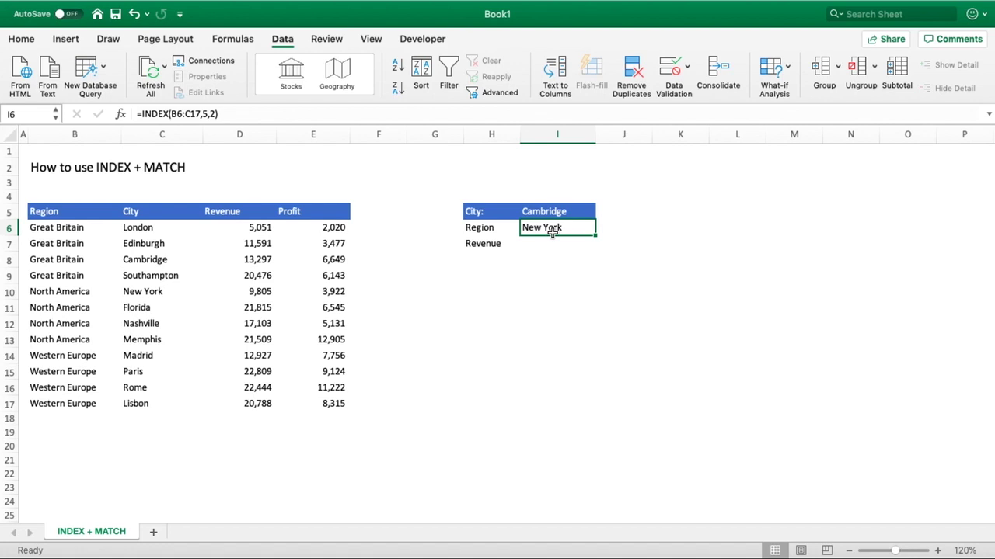
key("super+z")
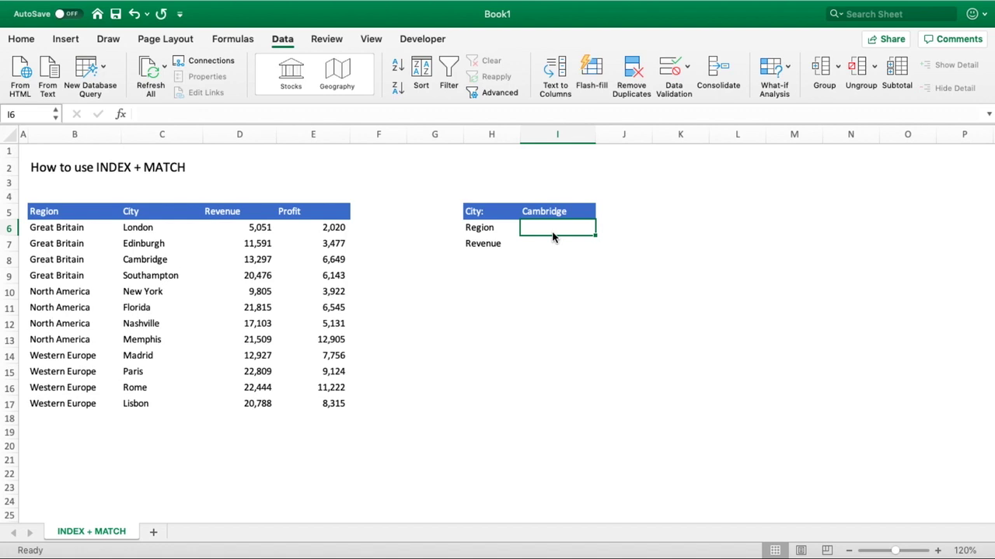
type("=MATCH(")
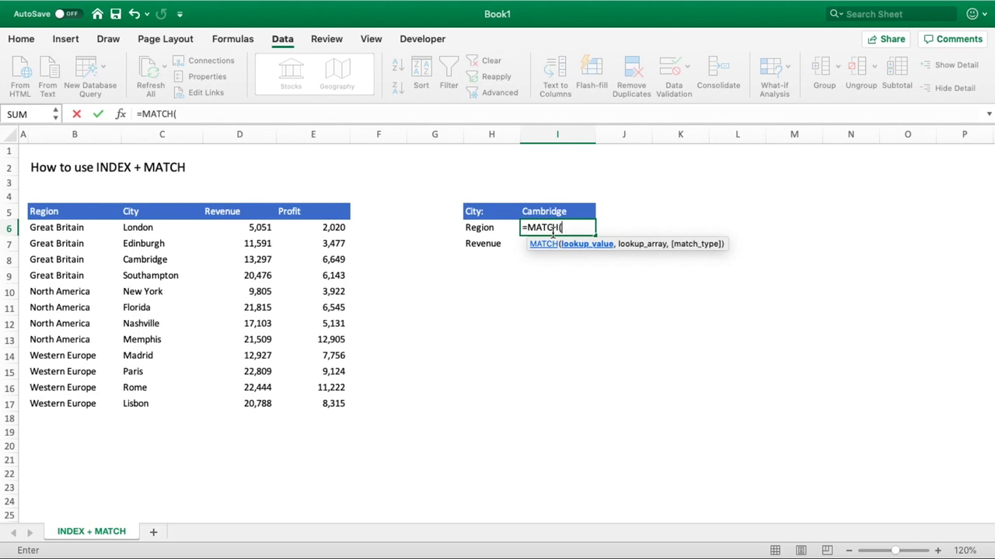
left_click(570, 211)
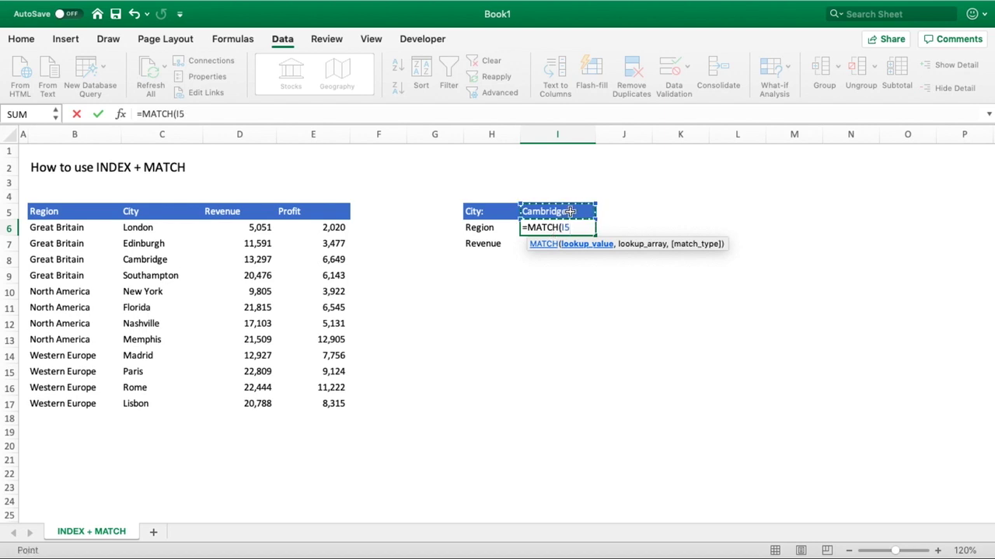
type(",")
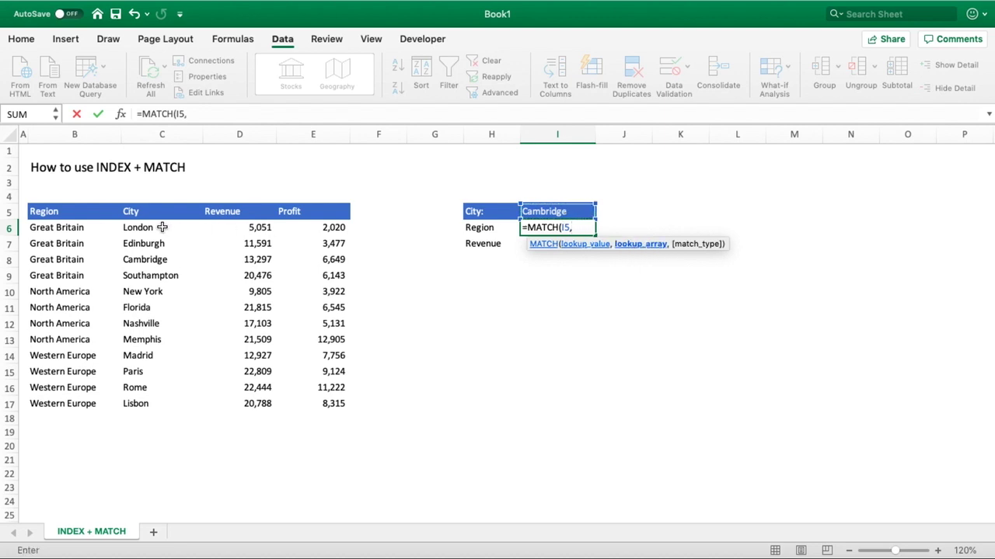
left_click_drag(160, 227, 148, 402)
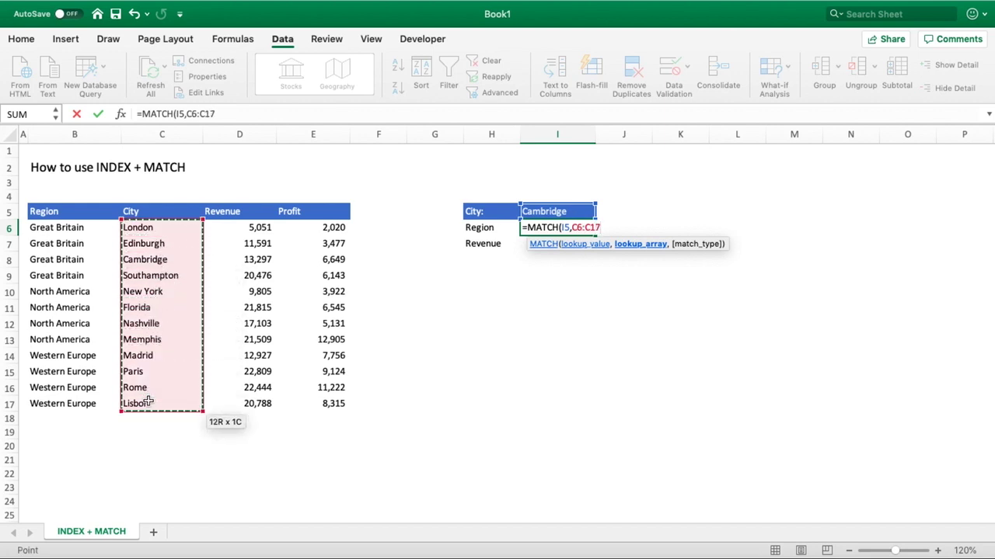
type(",")
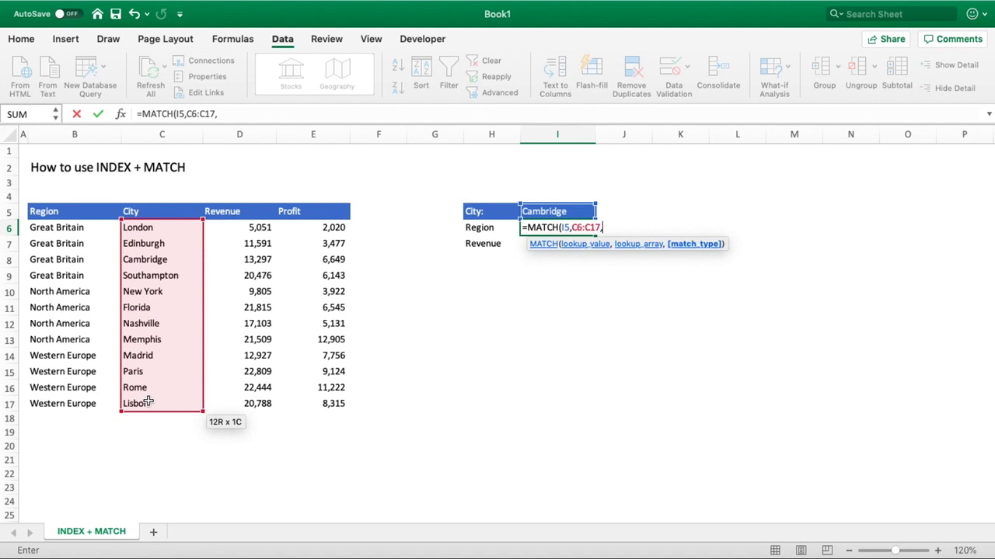
type("0")
type(")")
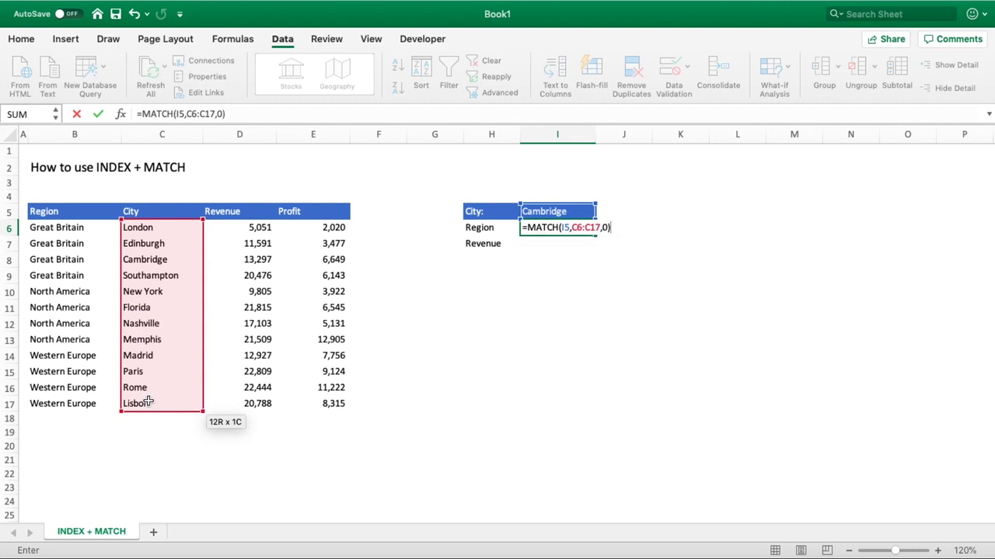
key("Return")
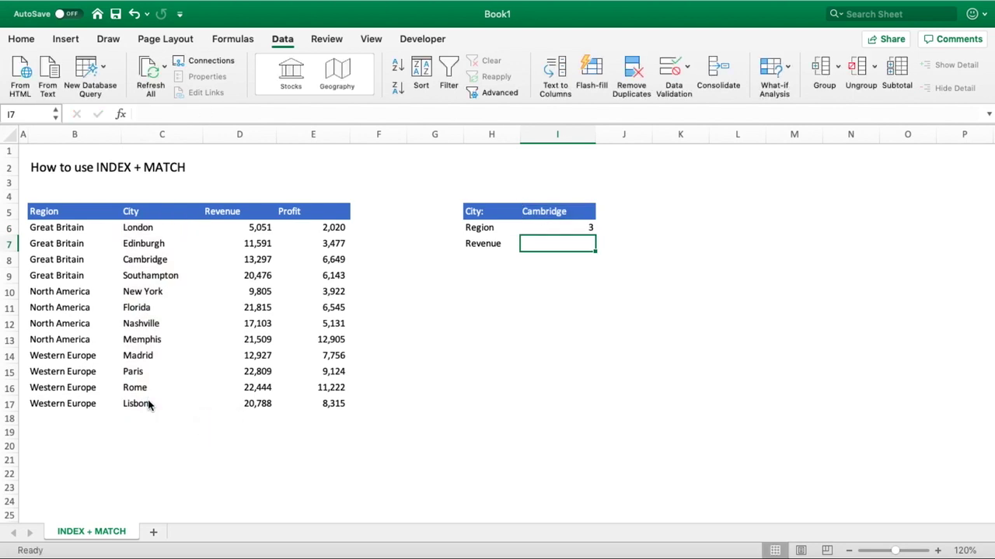
Trace the MATCH formula by comparing the city in I5 with the City column entries from London down to Cambridge
left_click(579, 213)
left_click(152, 226)
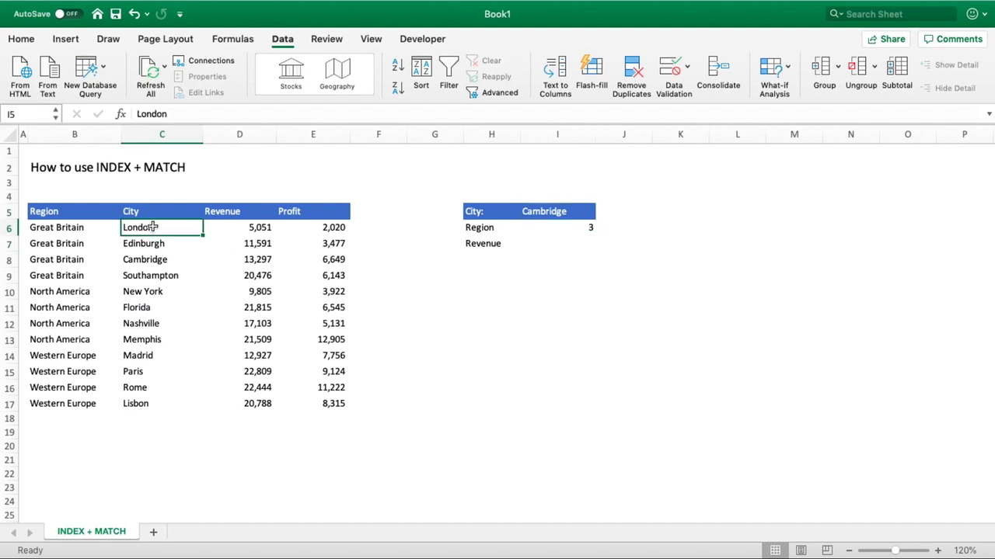
left_click(153, 243)
left_click(153, 259)
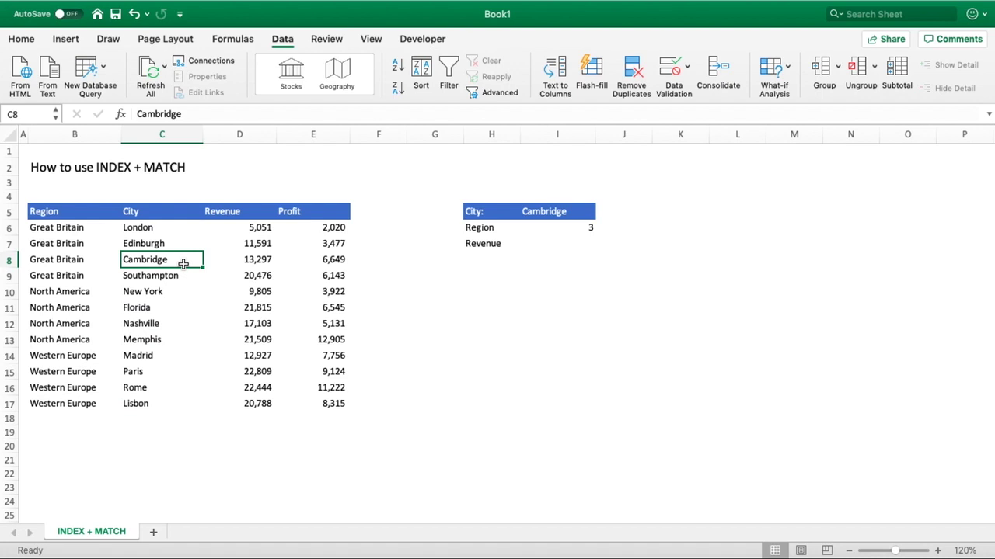
Clear the MATCH formula from cell I6 and start an INDEX formula there with the Region range B6:B17 as its array
left_click(542, 228)
key("Delete")
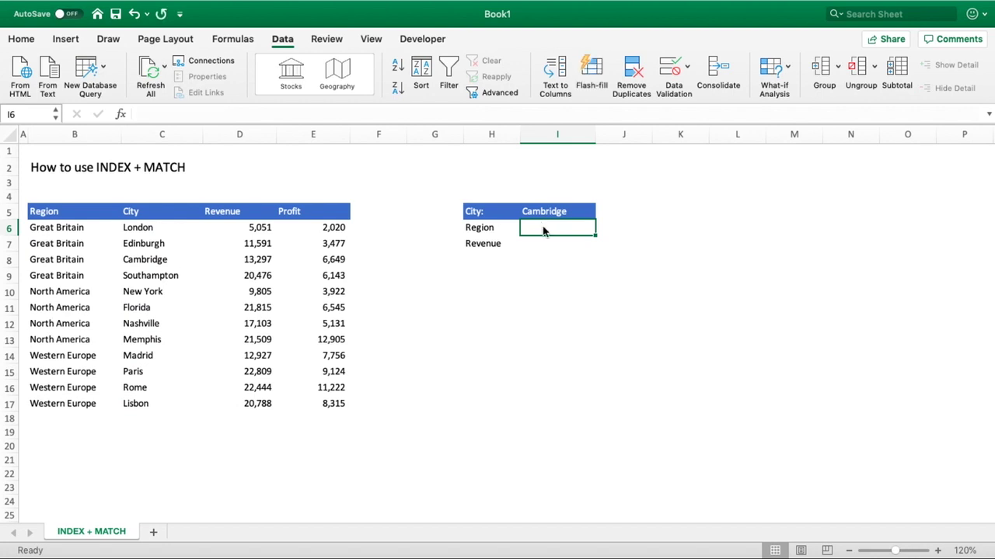
type("=")
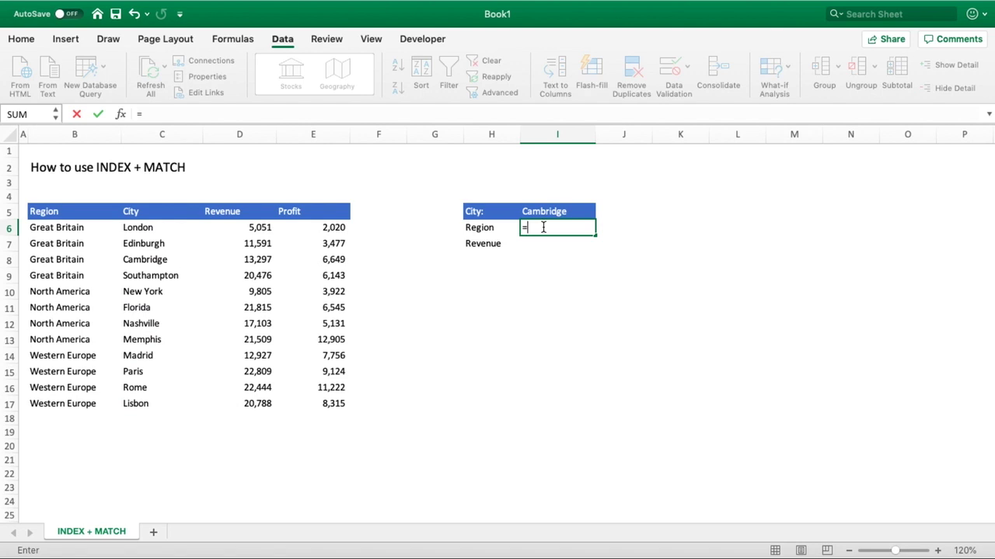
type("INDEX(")
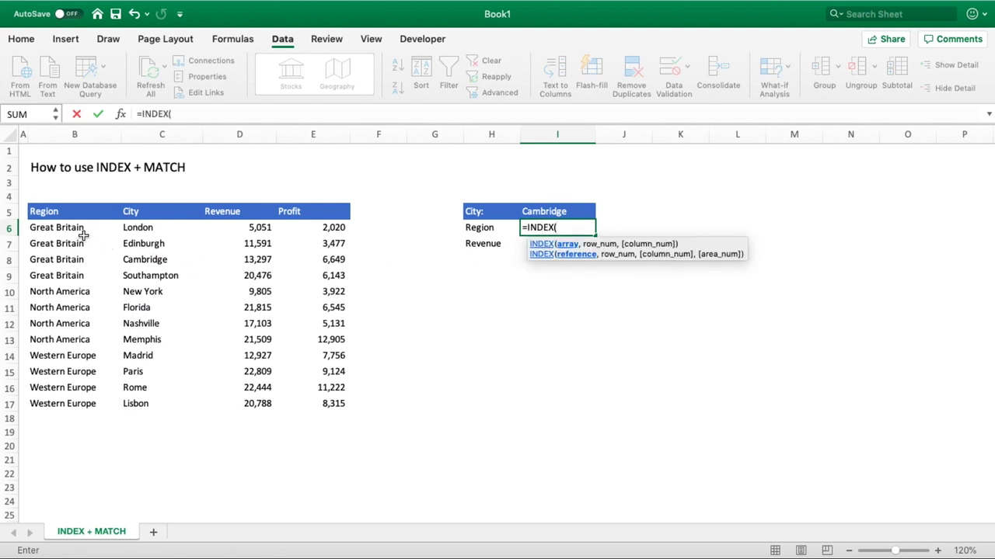
left_click_drag(80, 230, 74, 401)
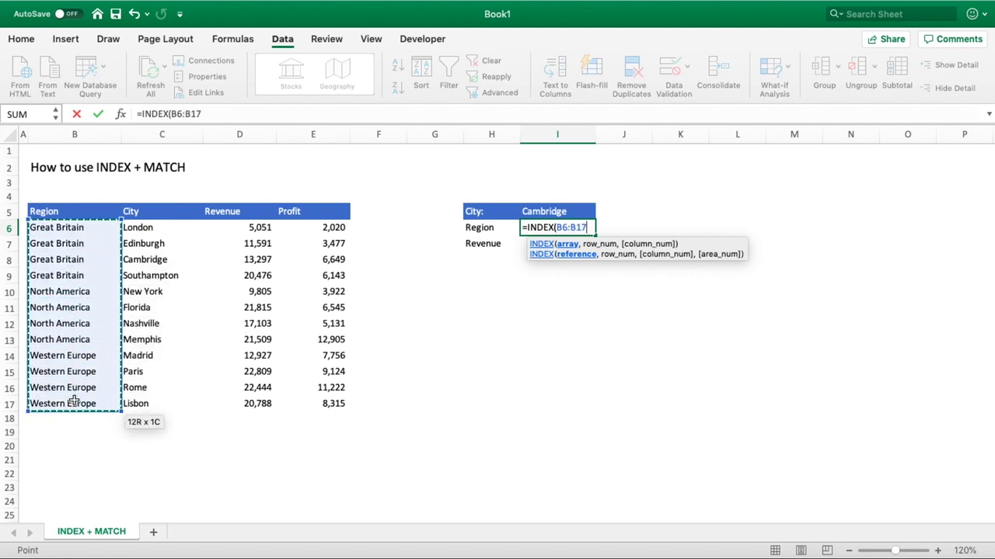
type(",")
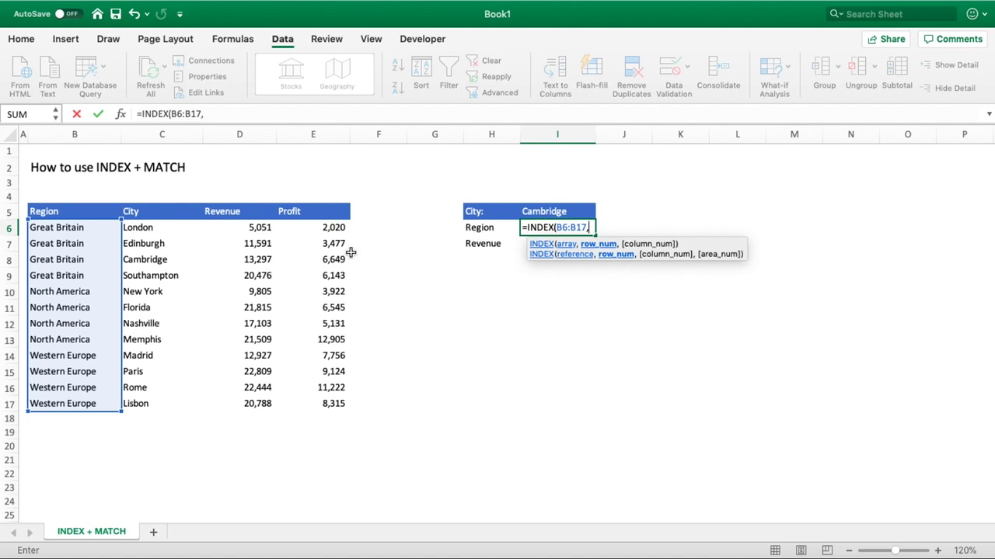
Complete the INDEX formula in I6 with MATCH(I5,C6:C17,0) nested as its row number
type("match(")
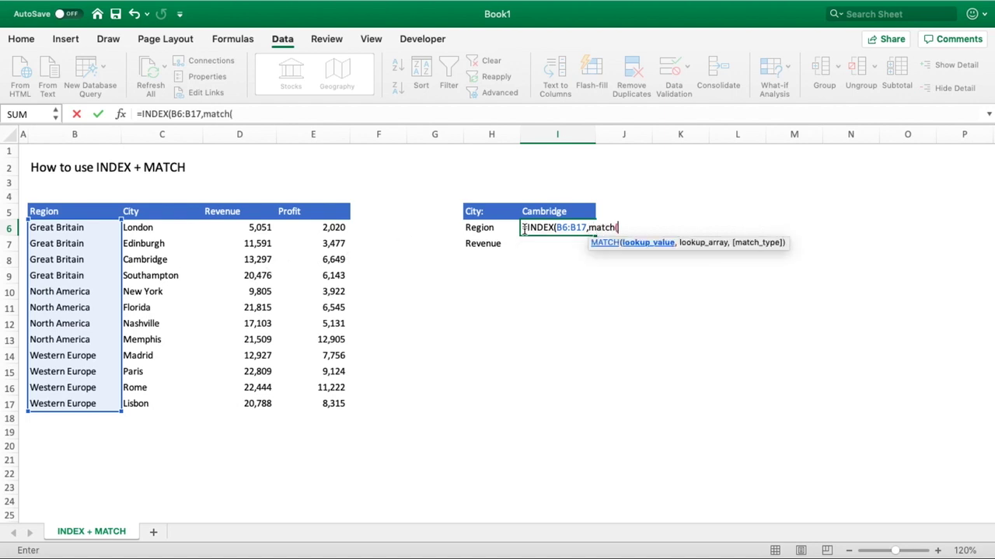
left_click(571, 212)
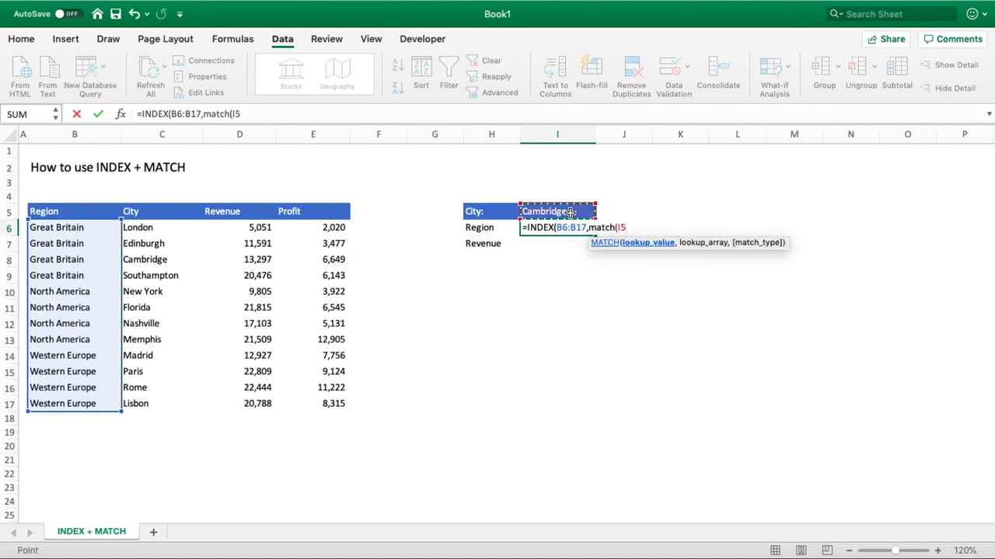
type(",")
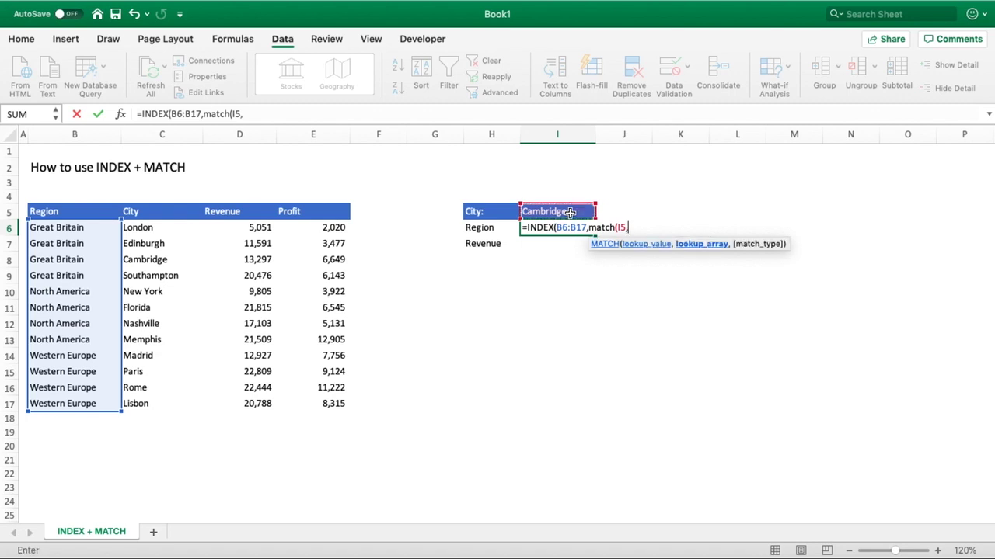
left_click(174, 226)
left_click_drag(174, 227, 164, 398)
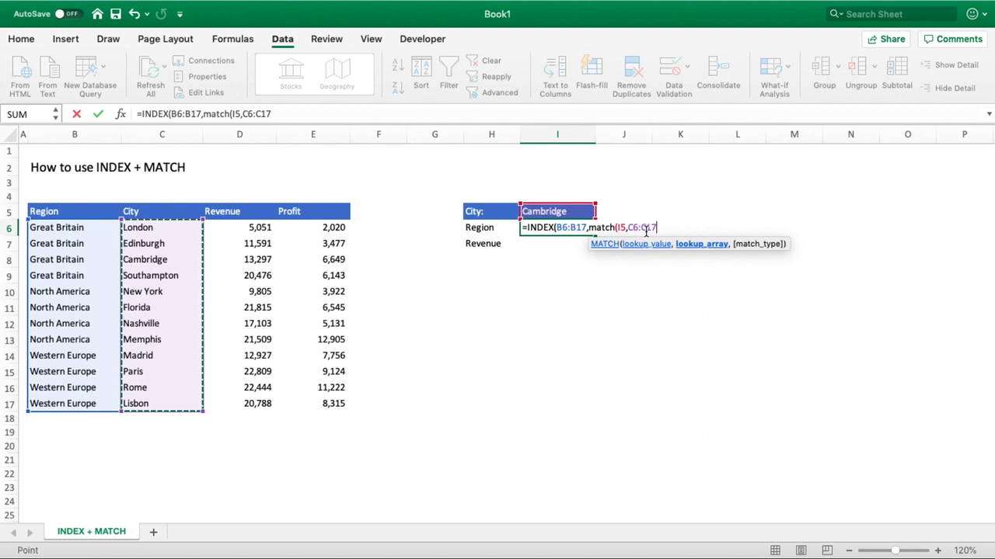
type(",0")
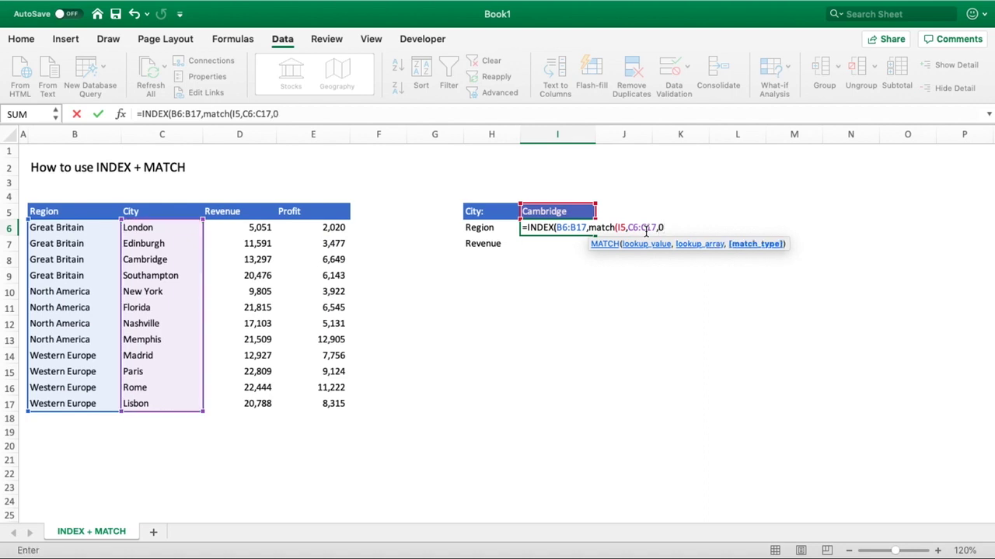
type(")")
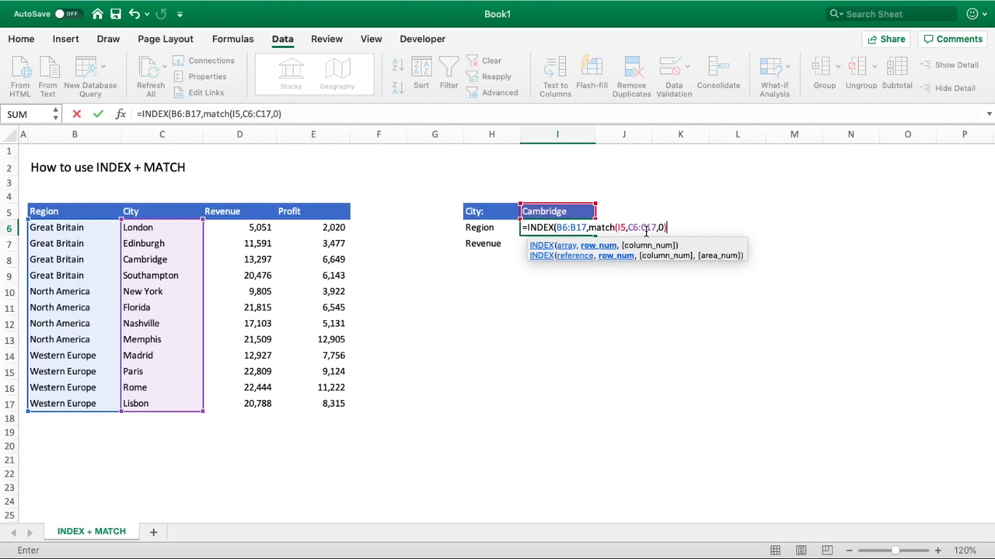
type(")")
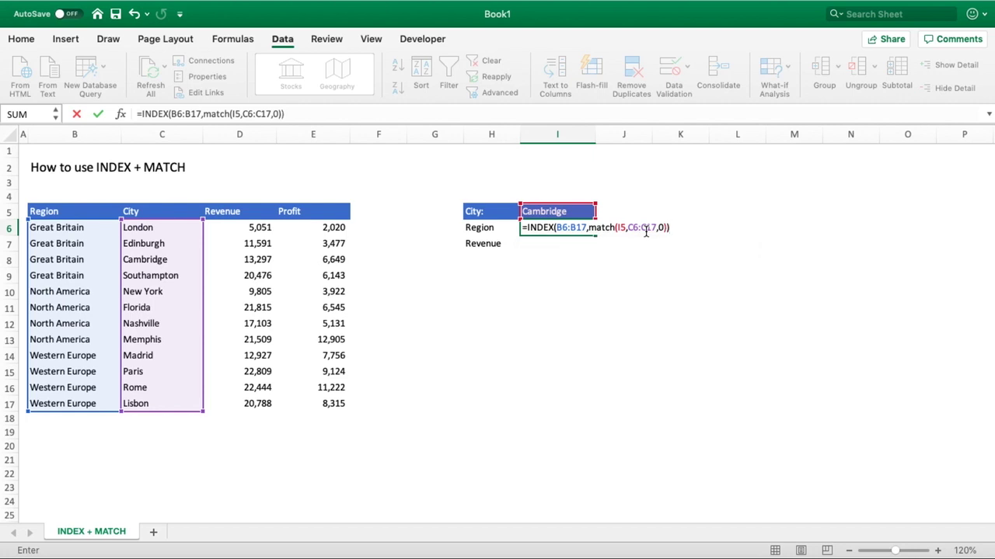
key("Return")
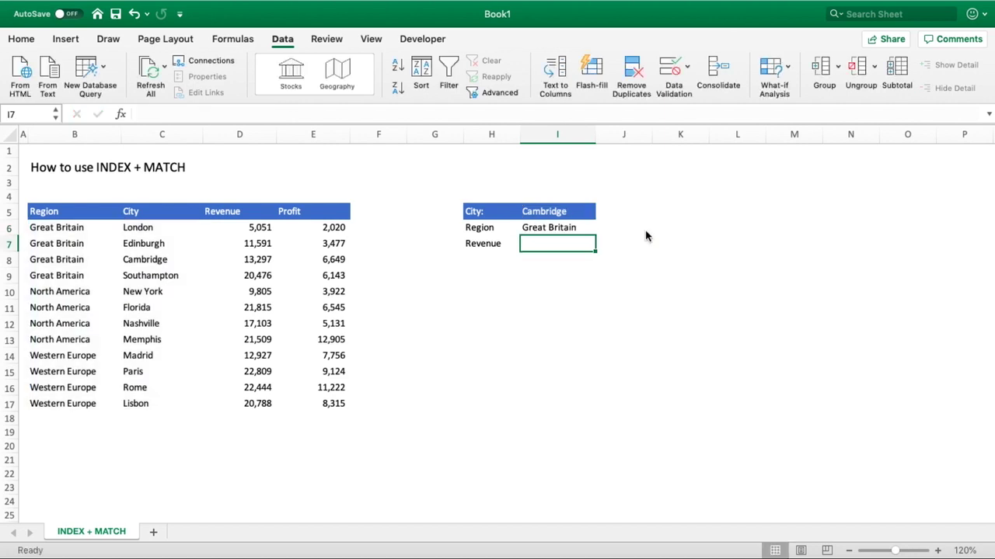
Review the combined formula in I6 and change the lookup city in cell I5 to New York
left_click(527, 227)
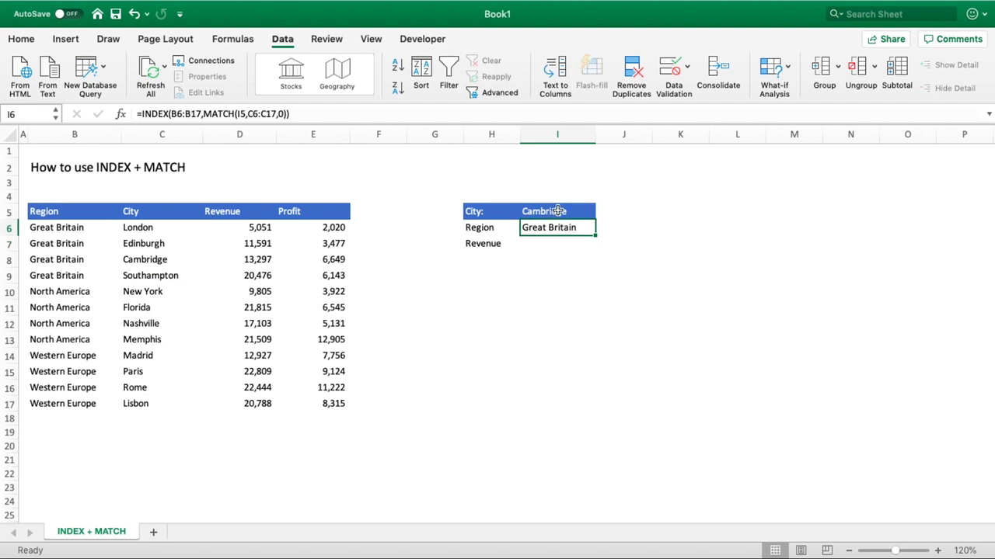
left_click(557, 210)
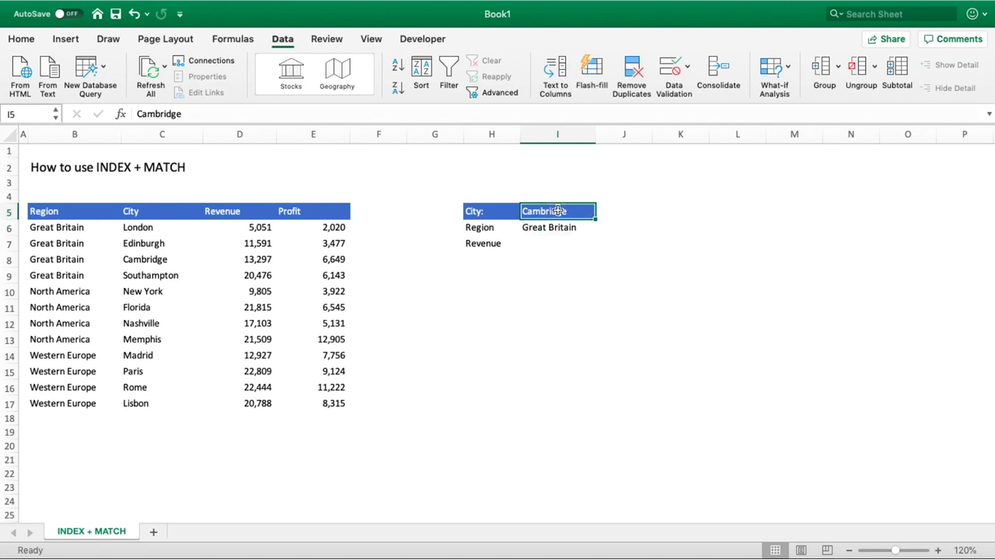
type("New York")
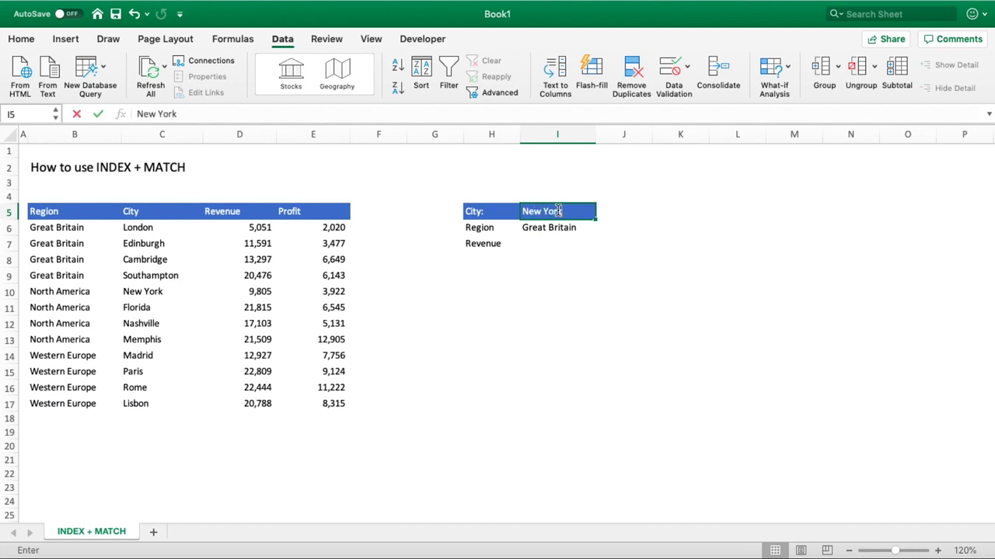
key("Return")
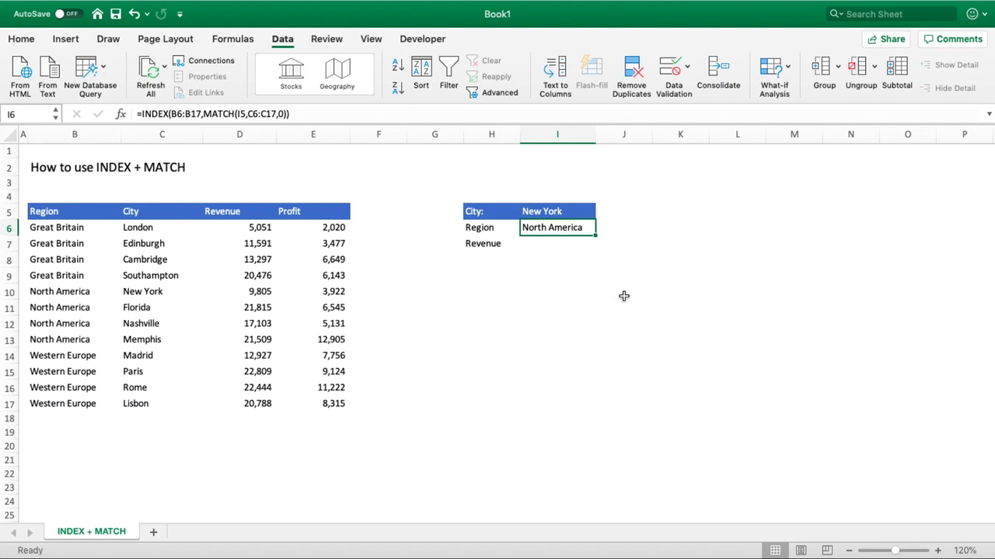
Start an INDEX formula in the Revenue cell I7 with the Revenue range D6:D17 as its array
left_click(562, 243)
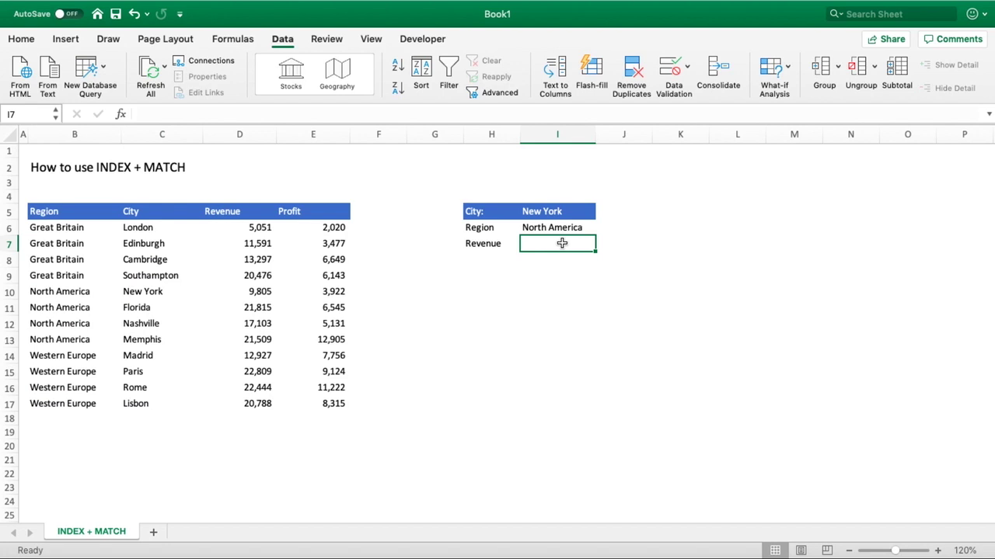
type("=INDEX")
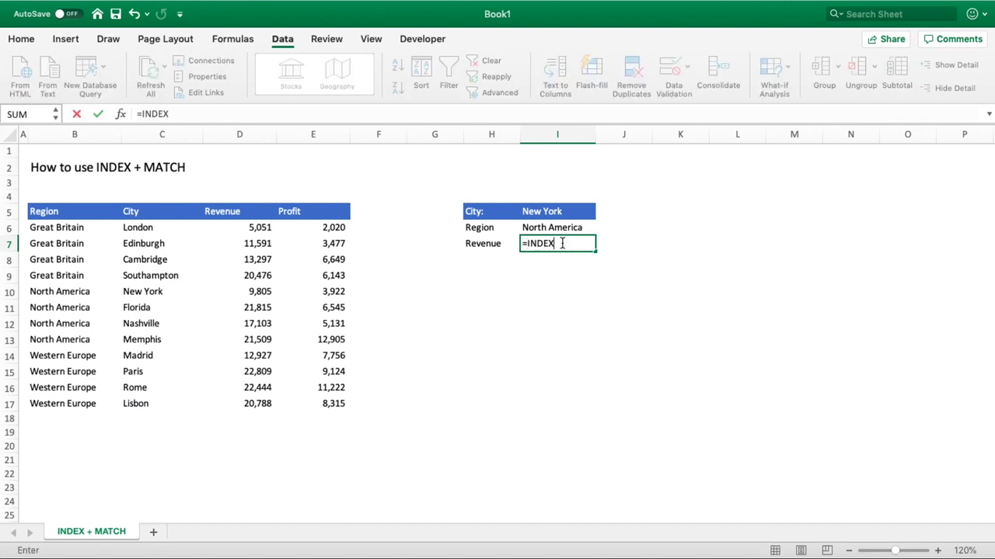
type("(")
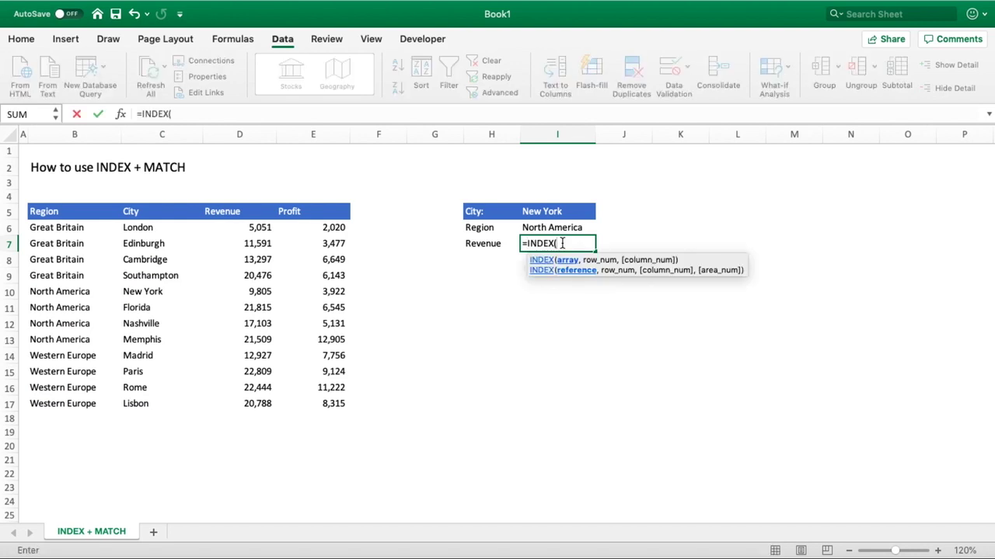
left_click_drag(255, 226, 251, 400)
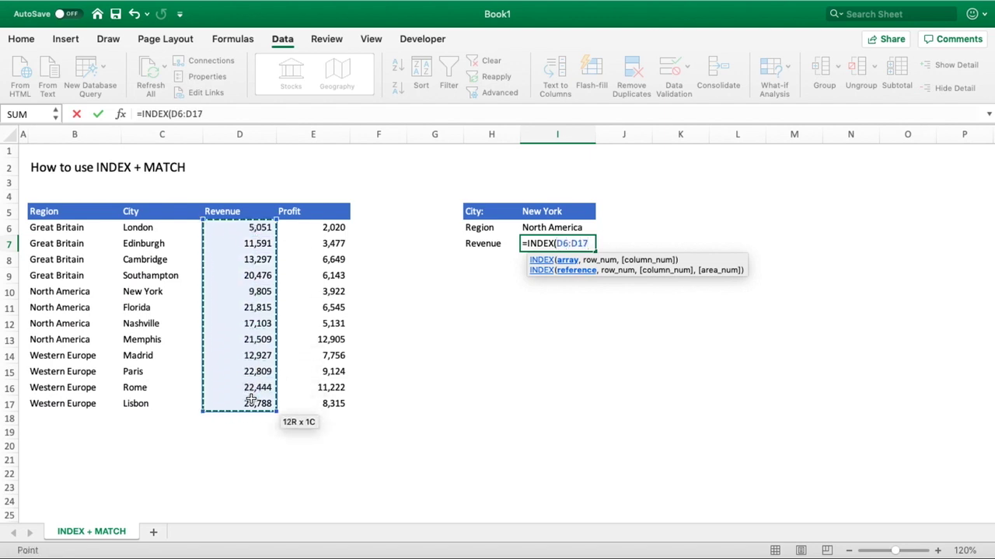
Complete the INDEX formula in I7 with MATCH(I5,C6:C17,0) as its row number and review the entered formula
type(",MATCH(")
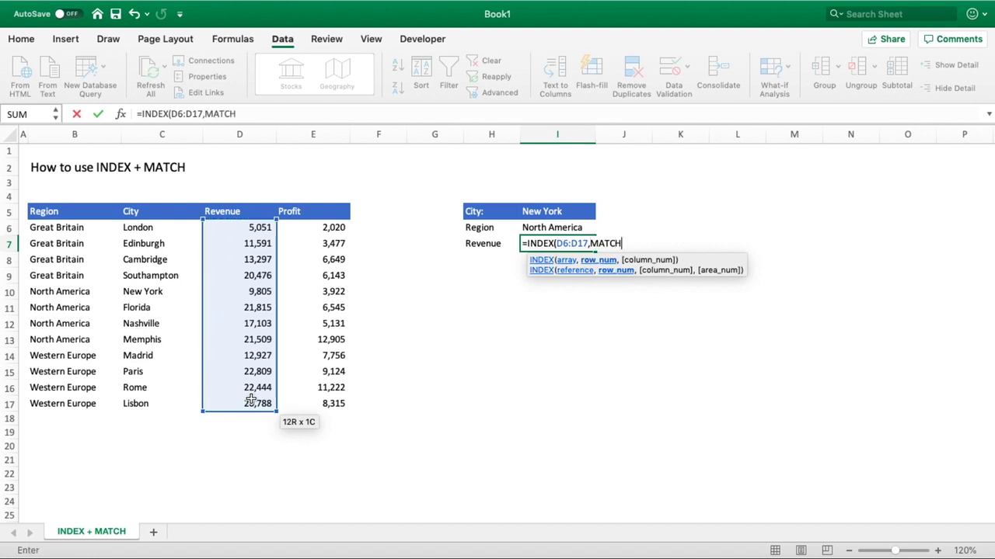
left_click(539, 213)
type(",")
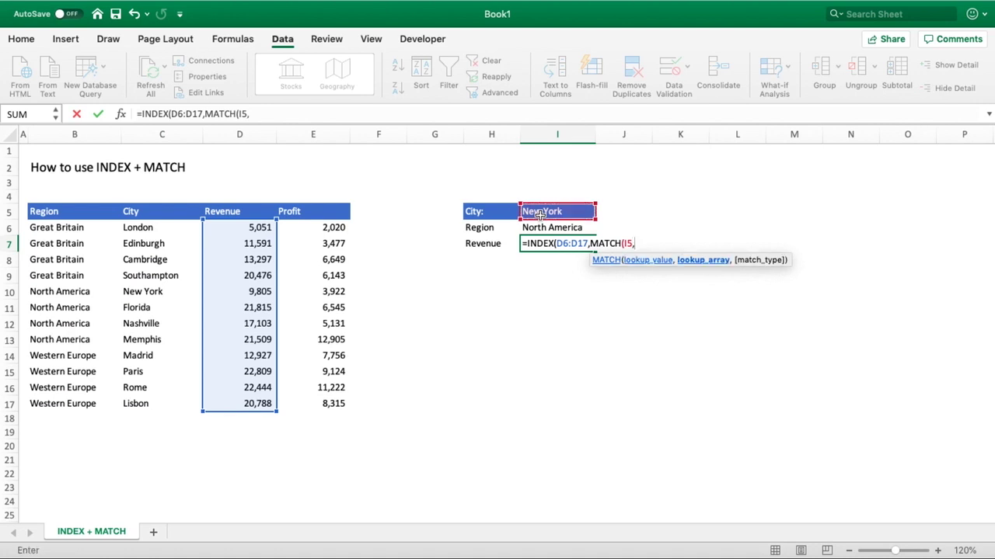
left_click_drag(155, 226, 147, 405)
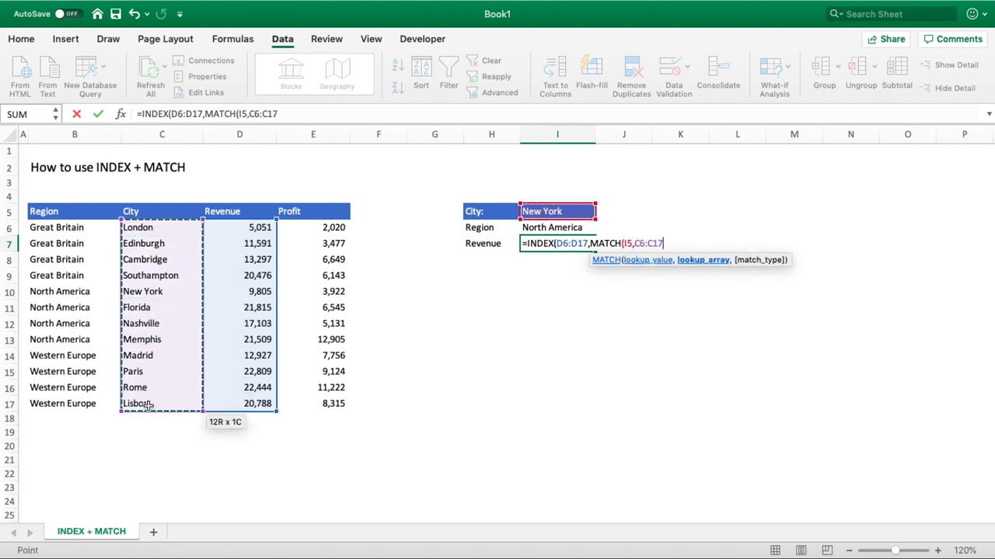
type(",")
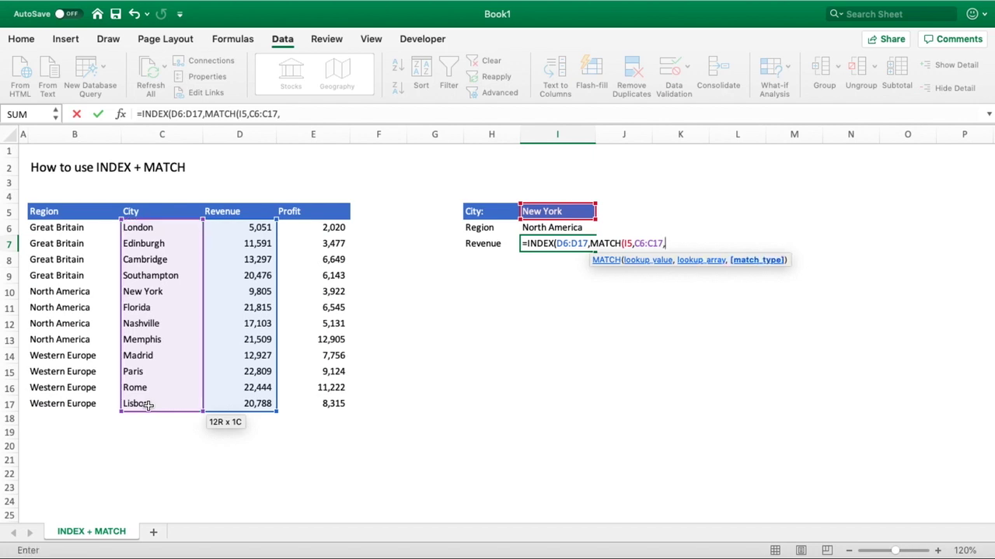
type("0)")
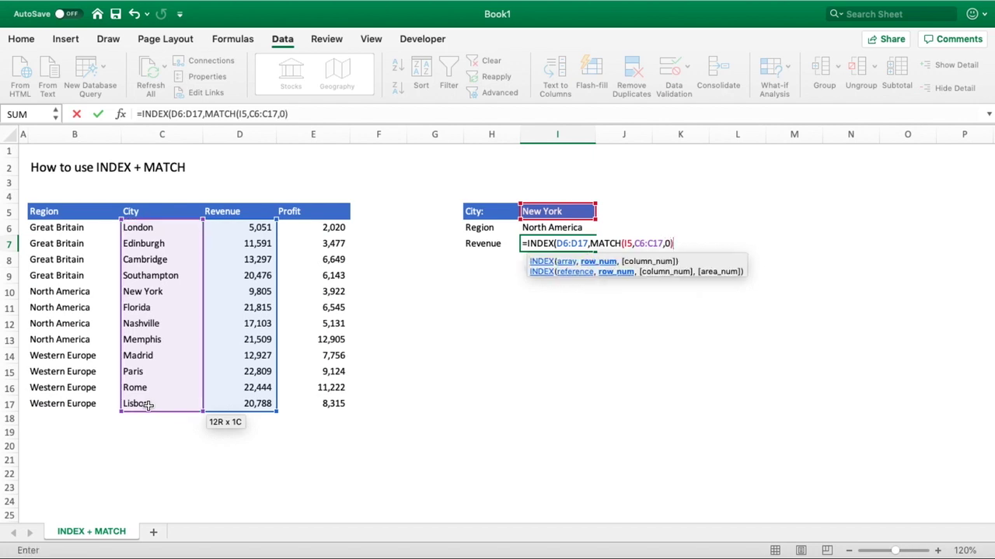
type(")")
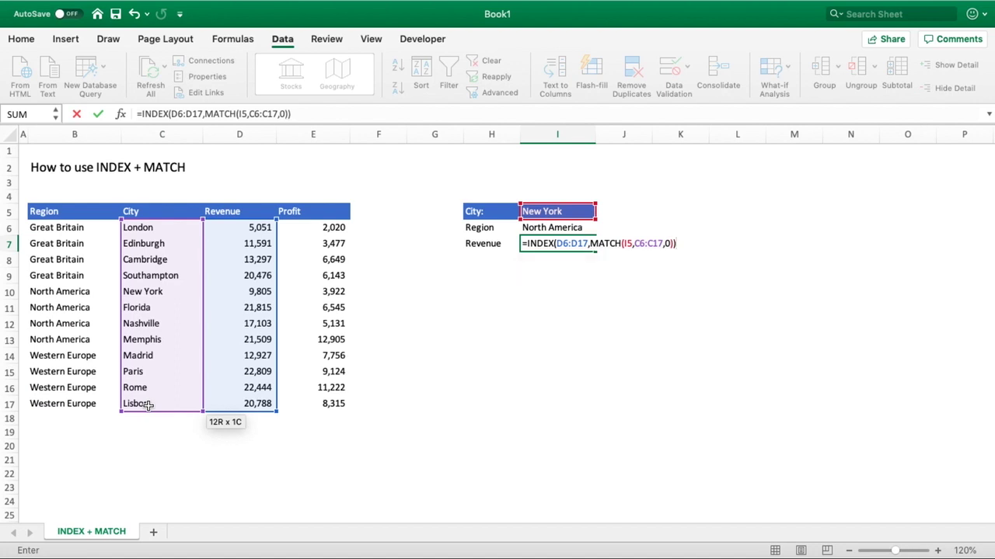
key("Return")
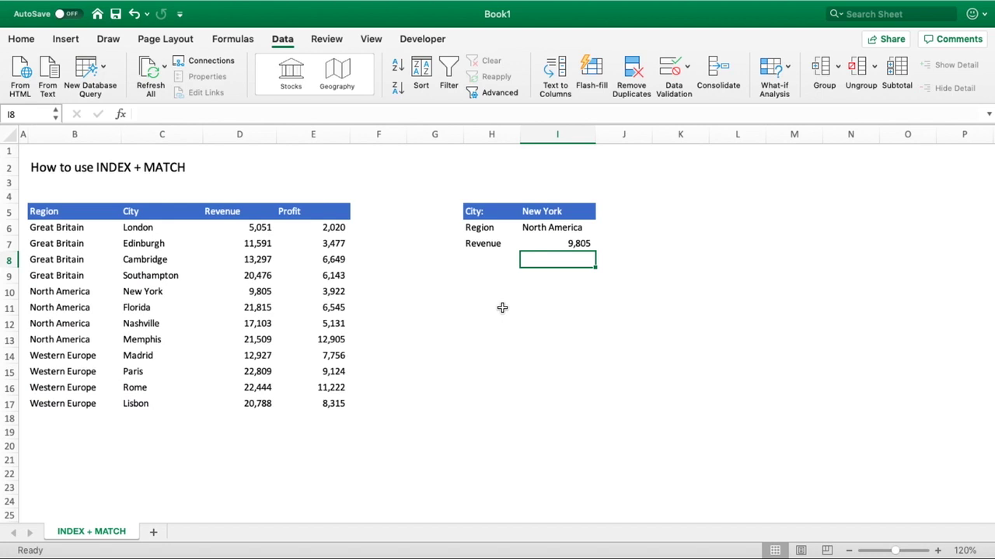
left_click(588, 242)
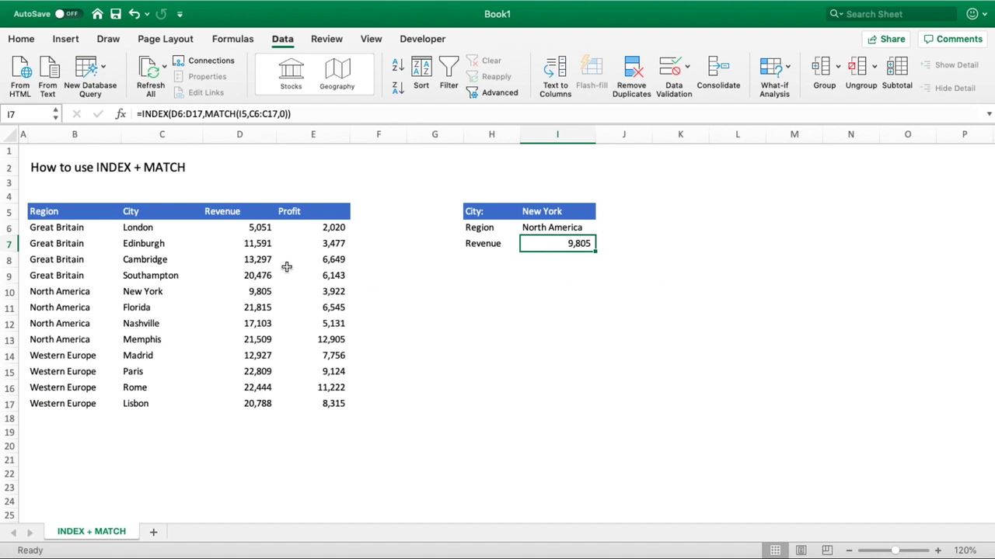
Add a list data validation to the Revenue label cell H7, using the headers $D$5:$E$5 as its source
left_click(505, 245)
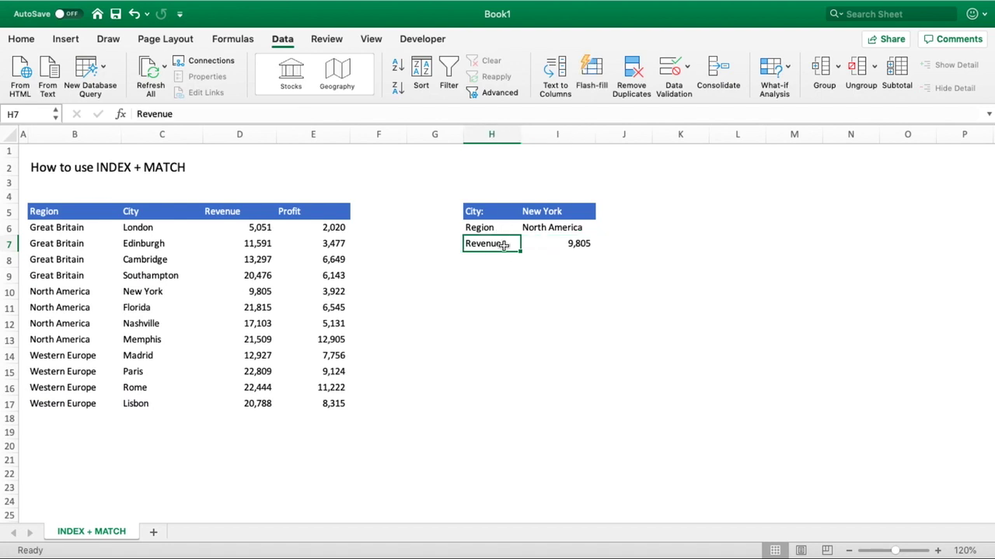
left_click(687, 69)
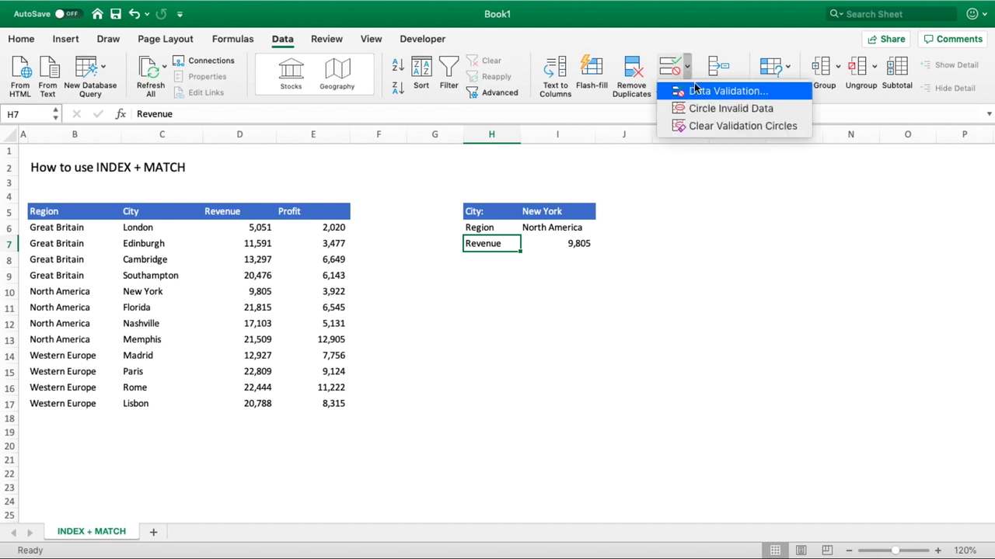
left_click(697, 90)
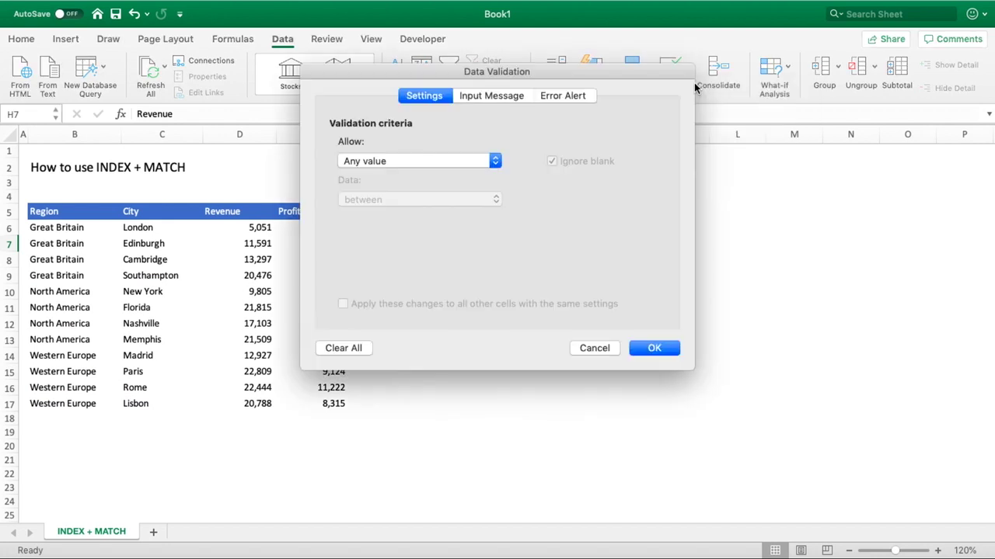
left_click(489, 161)
left_click(437, 200)
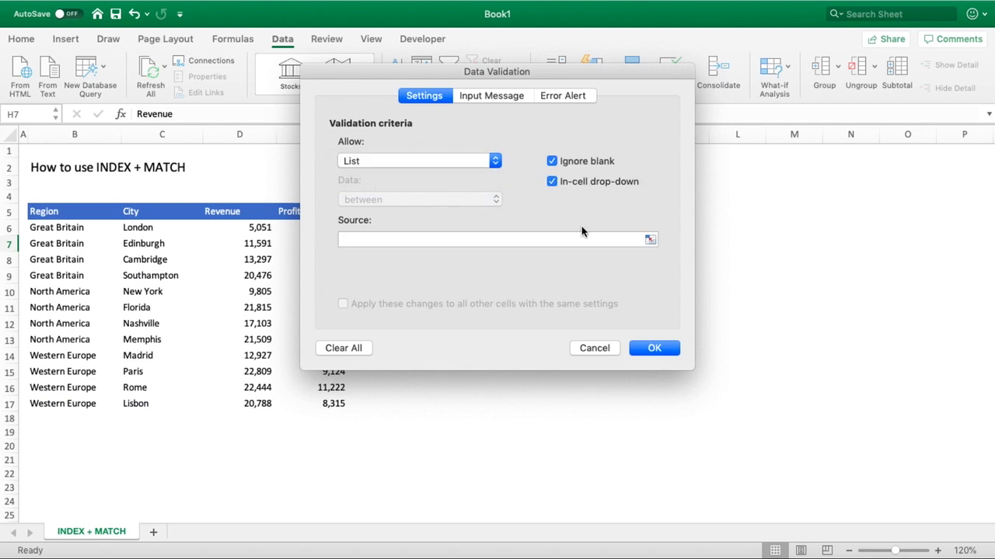
left_click(653, 244)
left_click_drag(253, 208, 340, 210)
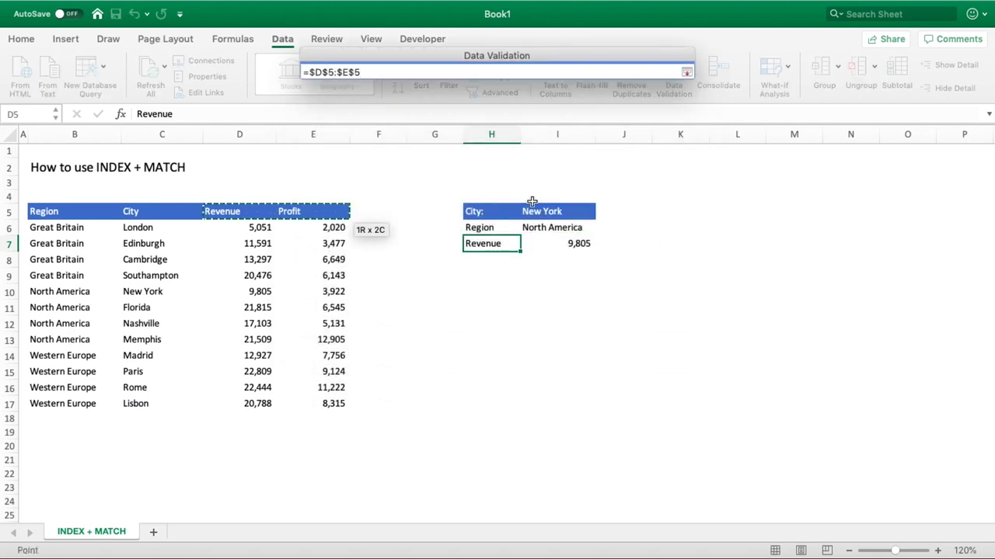
left_click(686, 72)
left_click(654, 346)
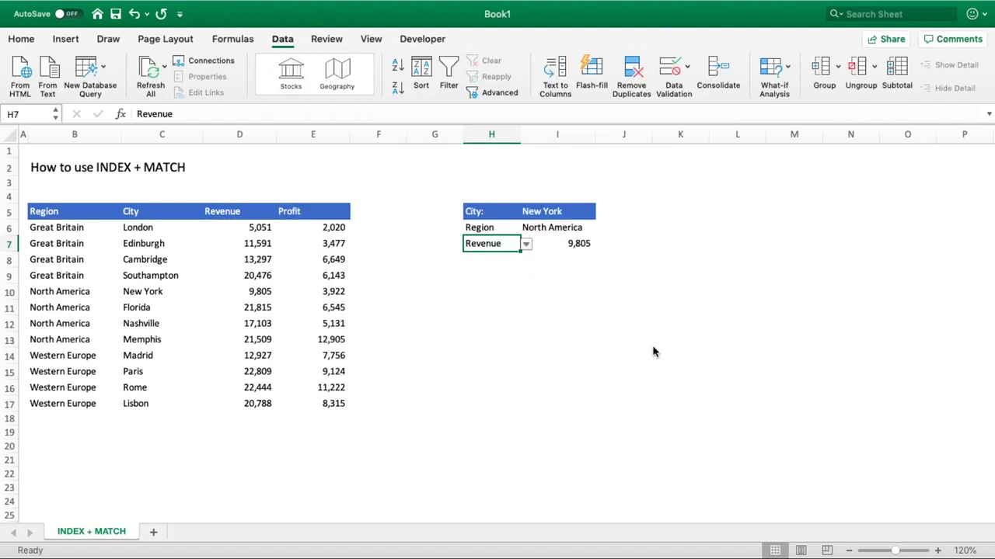
Try the new drop-down list in H7 by choosing Profit and switching back to Revenue
left_click(526, 244)
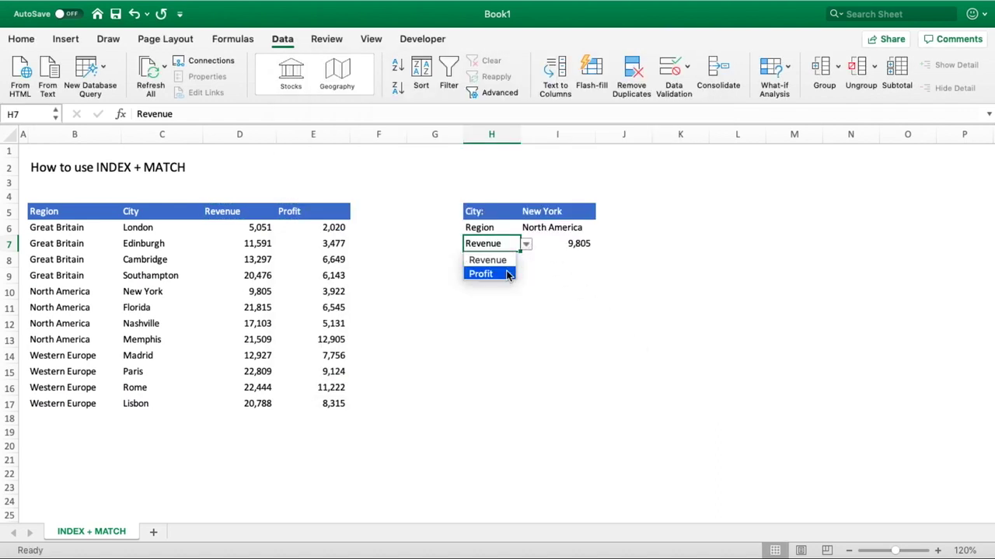
left_click(507, 274)
left_click(526, 246)
left_click(506, 258)
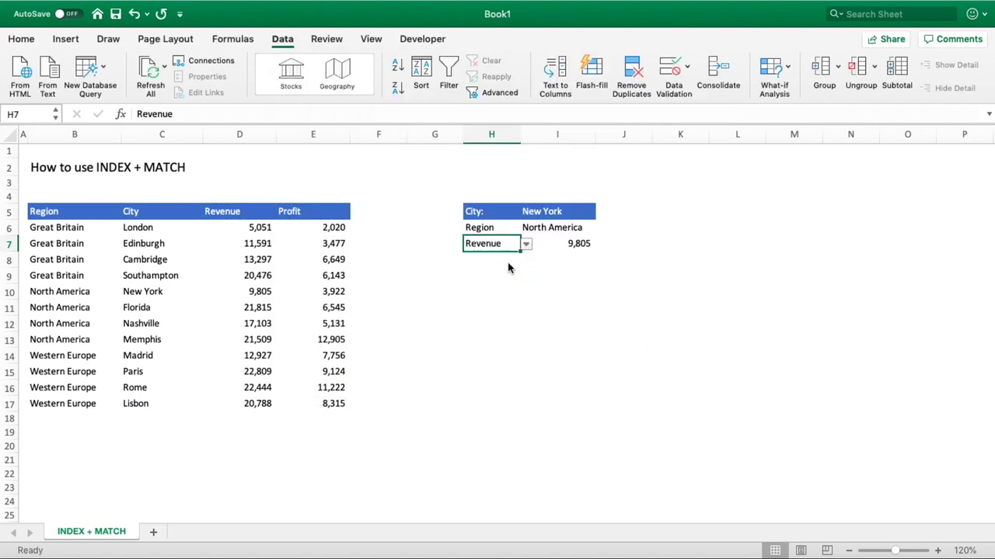
left_click(505, 272)
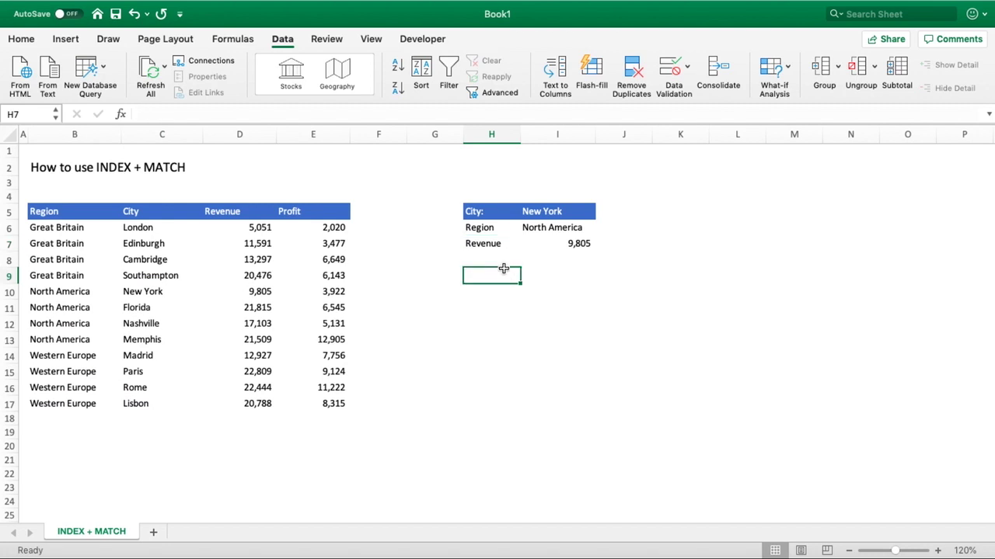
Extend the INDEX array in the I7 formula to D6:E17 so it covers both Revenue and Profit
left_click(580, 247)
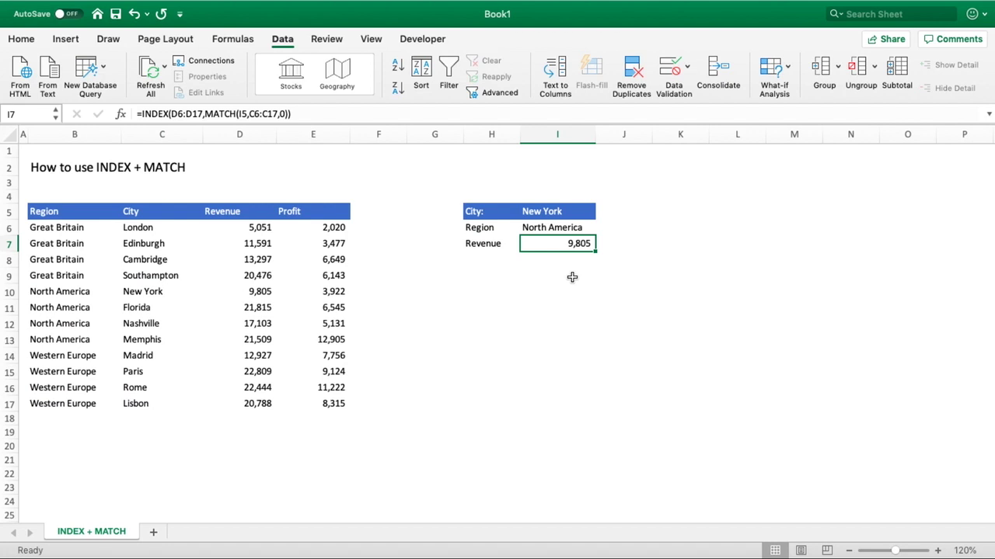
double_click(564, 245)
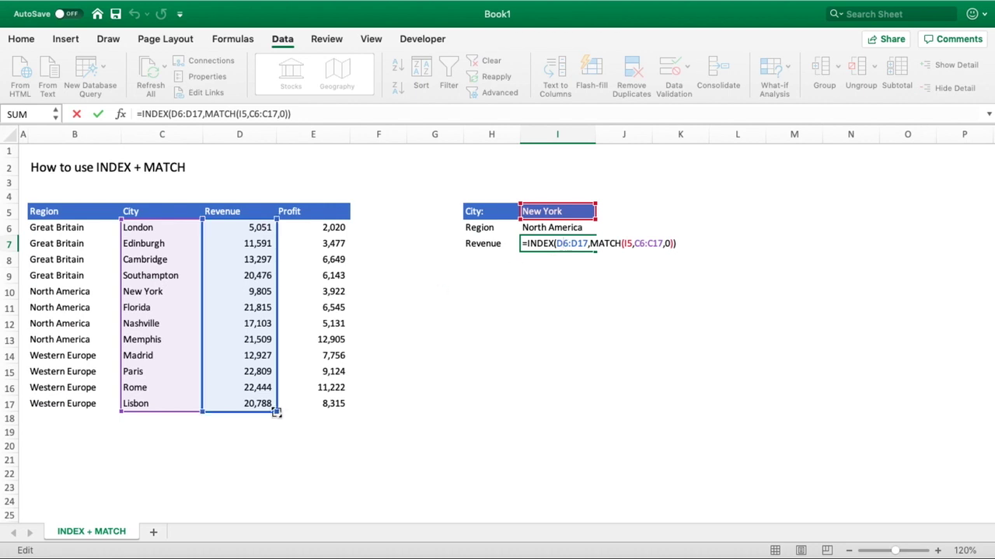
left_click_drag(277, 413, 322, 407)
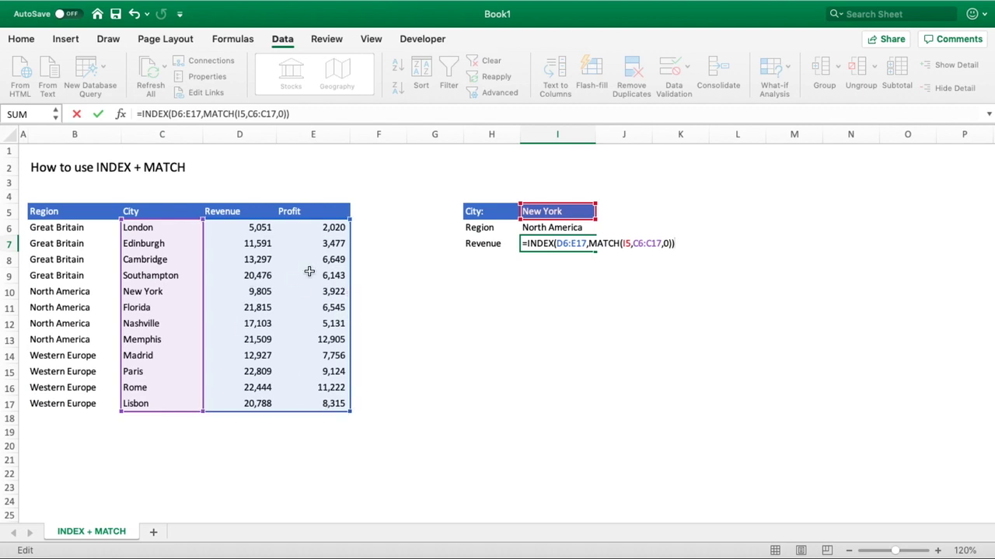
Add MATCH(H7,D5:E5,0) as the column number of the INDEX formula in I7 and enter the formula
left_click(300, 115)
key("BackSpace")
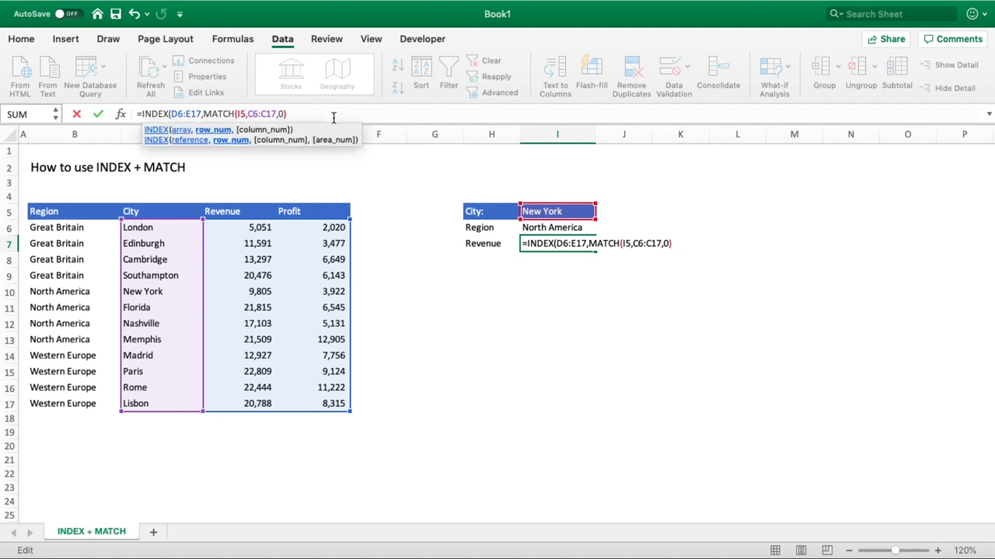
type(",")
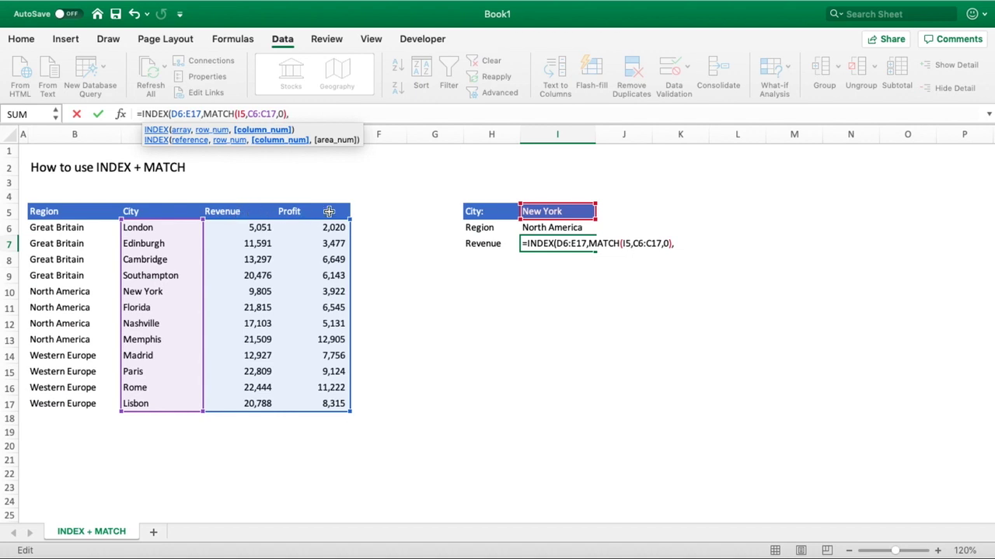
type("MATCH(")
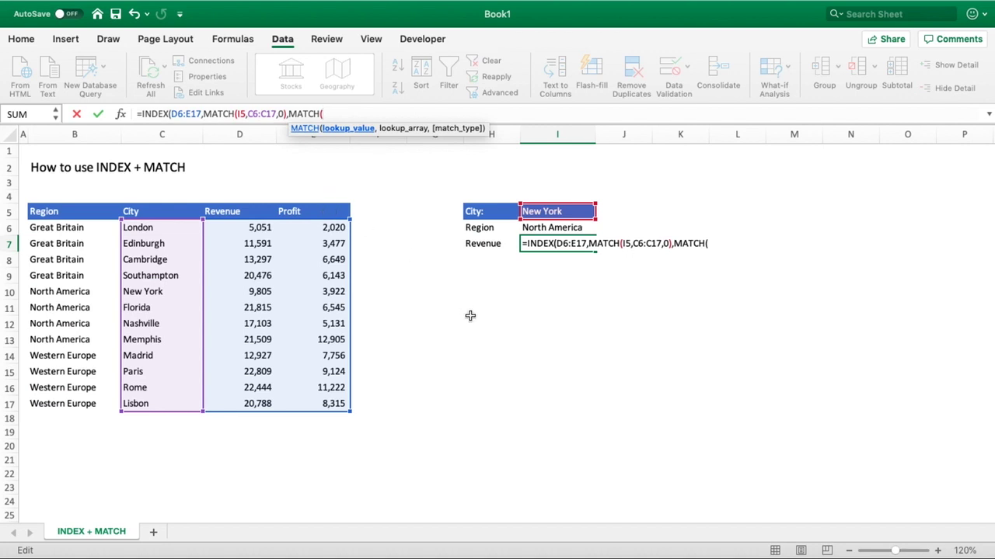
left_click(498, 249)
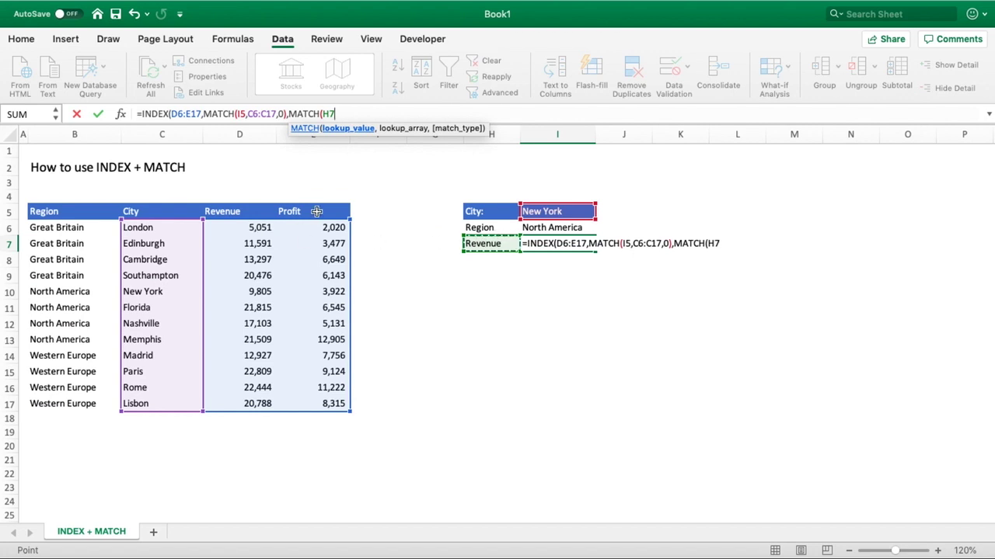
type(",")
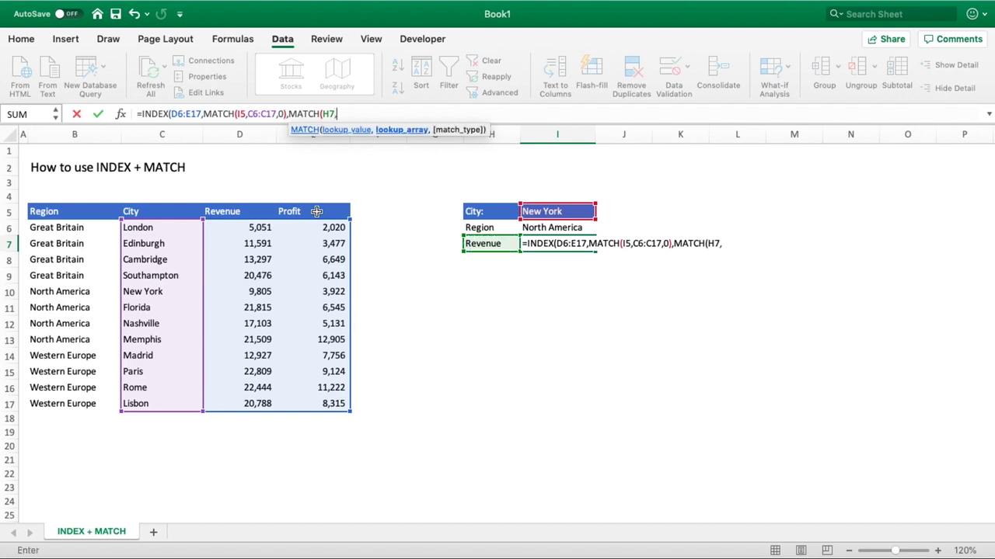
left_click_drag(259, 211, 302, 212)
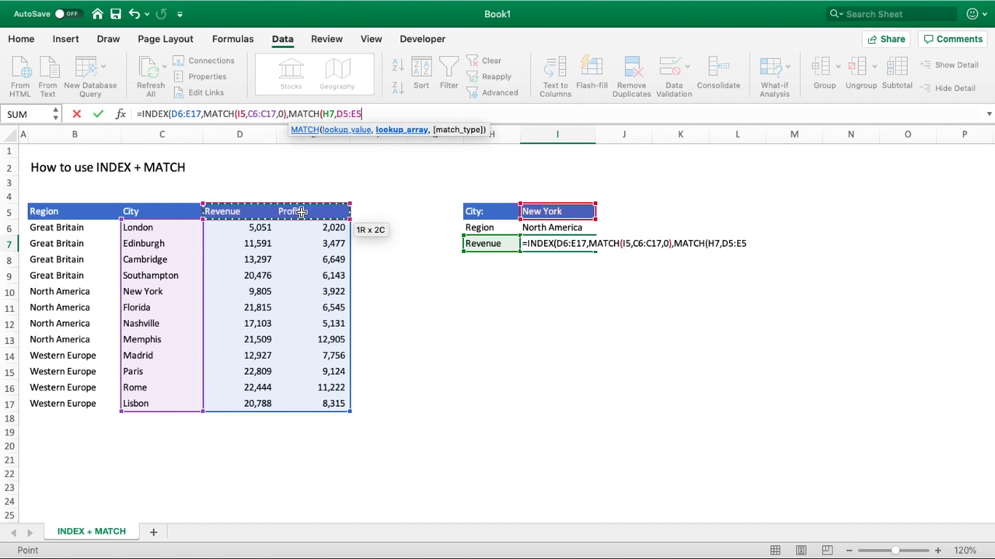
type(",")
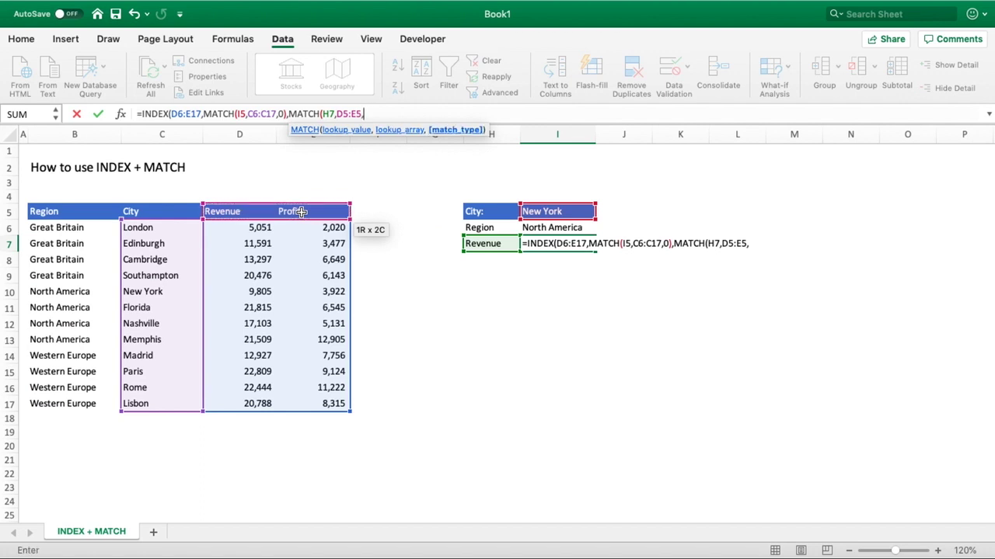
type("0)")
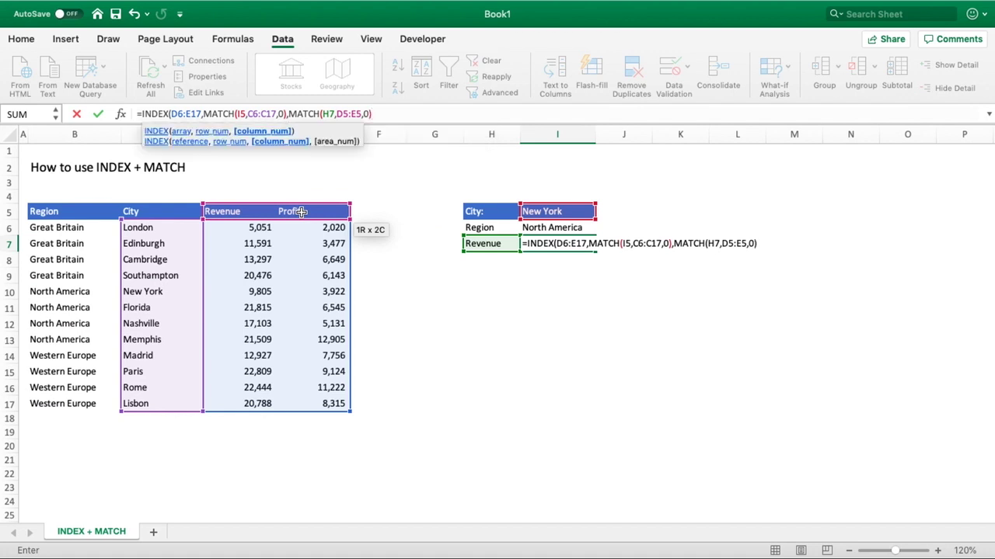
type(")")
key("Return")
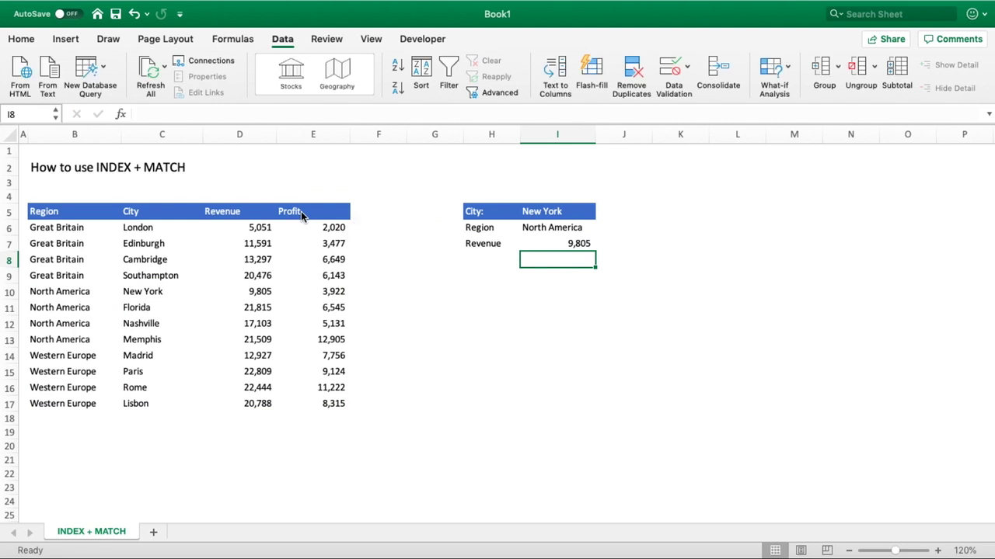
Test the two-way lookup by alternating H7 between Profit and Revenue, ending on Profit, and select I7 to review its formula
left_click(503, 243)
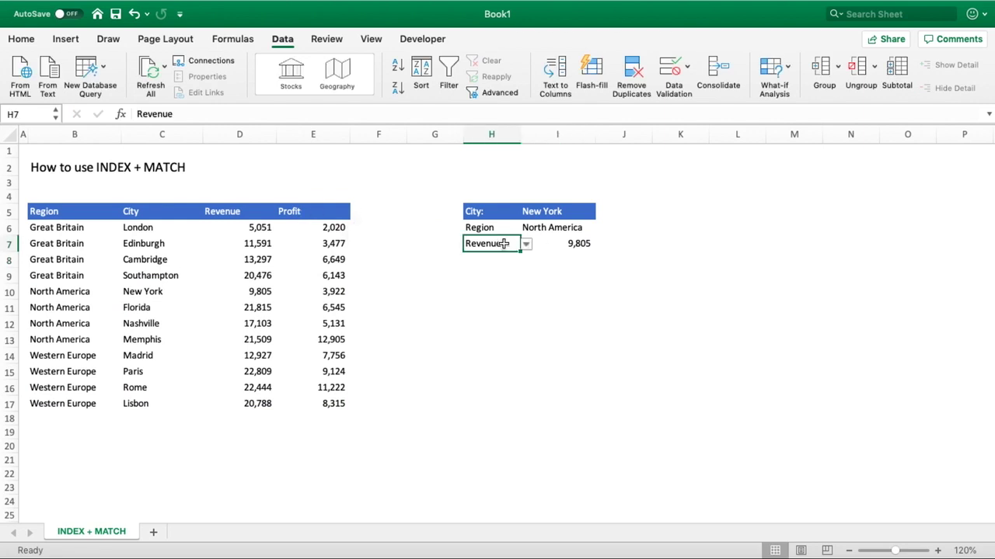
left_click(526, 244)
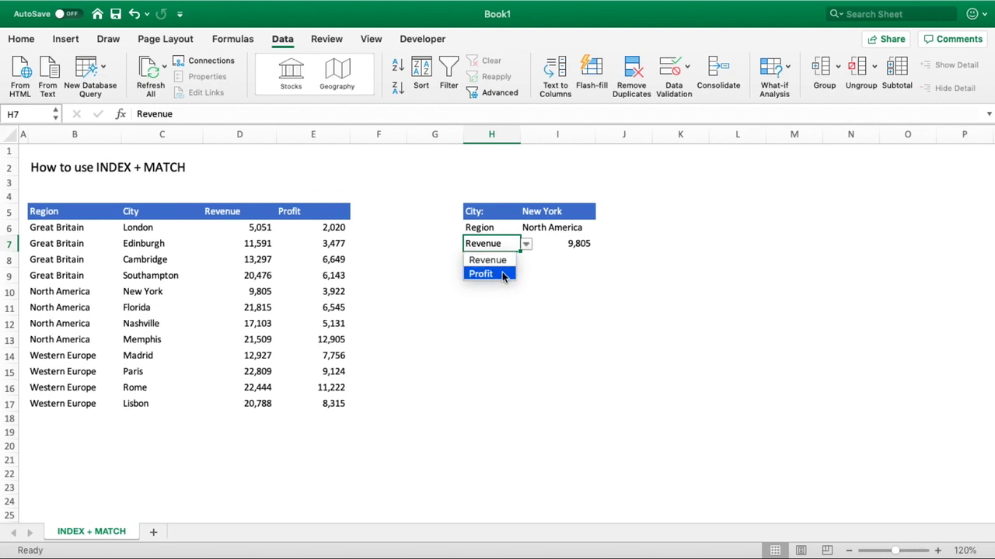
left_click(504, 275)
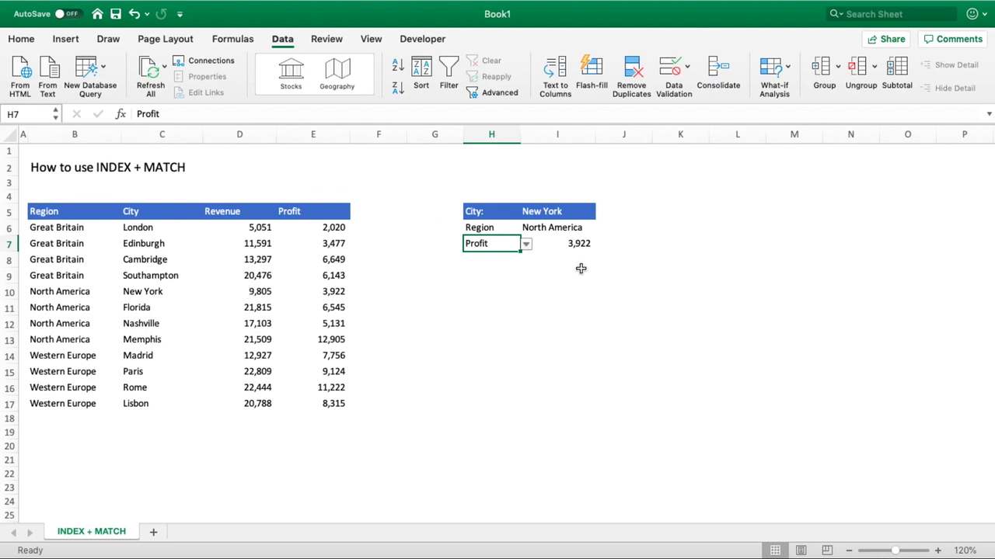
left_click(526, 244)
left_click(498, 261)
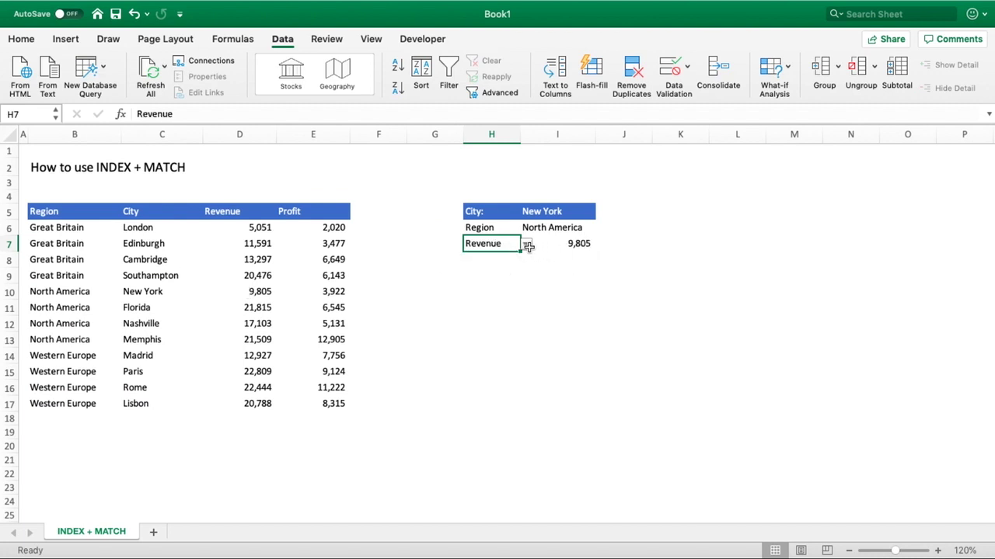
left_click(526, 244)
left_click(498, 275)
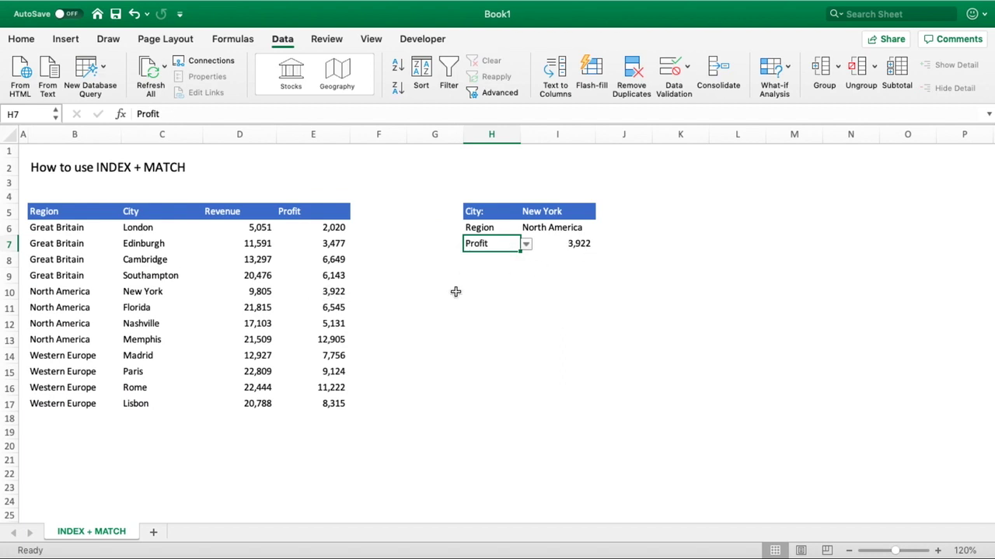
left_click(578, 245)
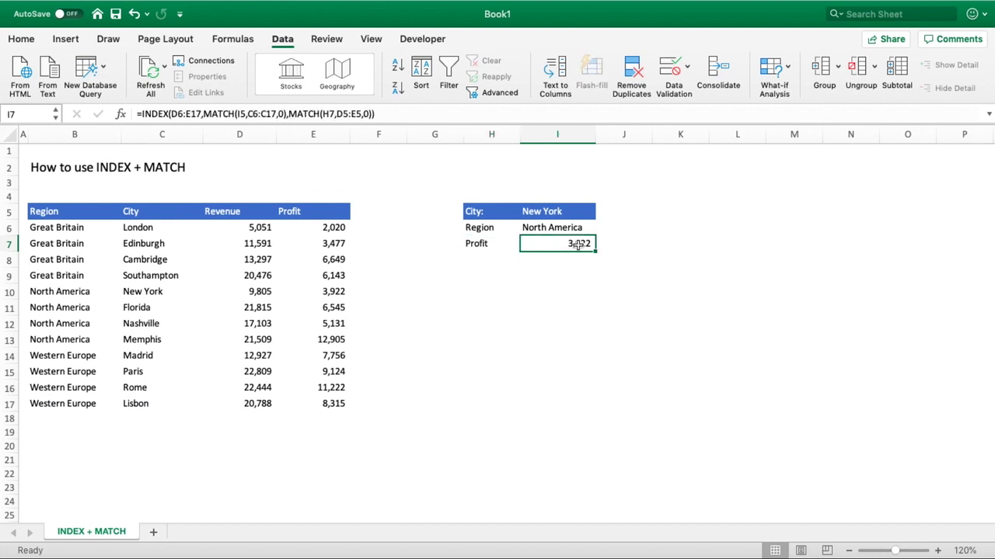